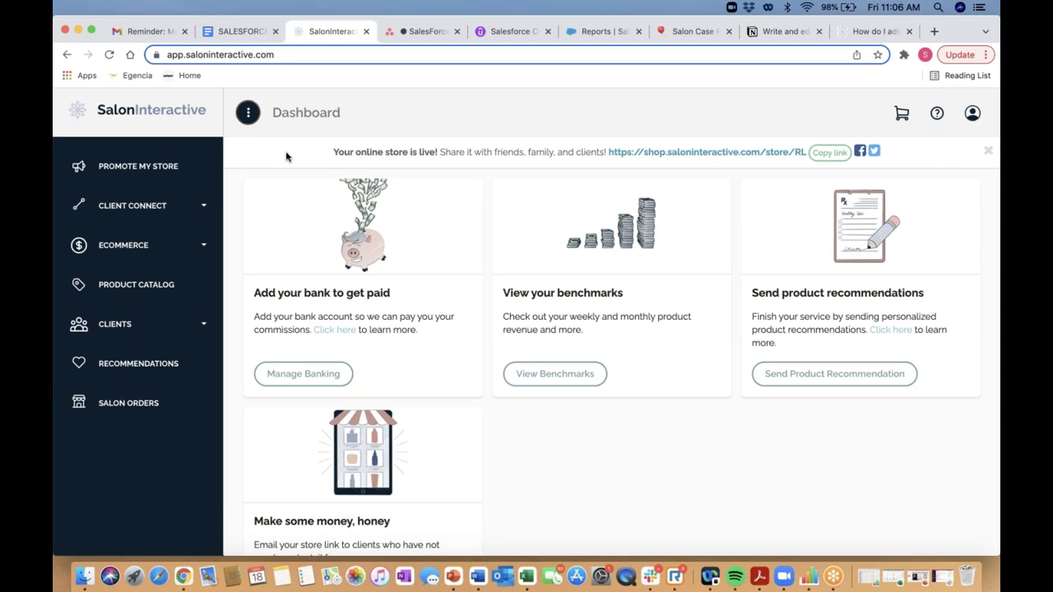
Step: Create the Due Back auto email campaign from the standard template "Due Back - Shop Online to Stay Stocked Up #1"
left_click(156, 209)
left_click(156, 288)
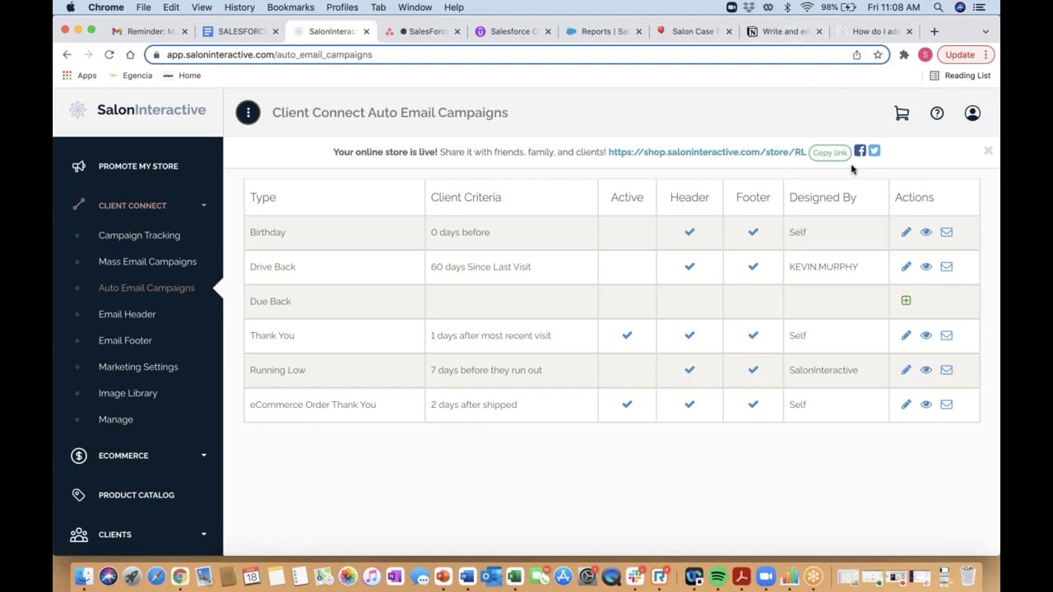
left_click(906, 301)
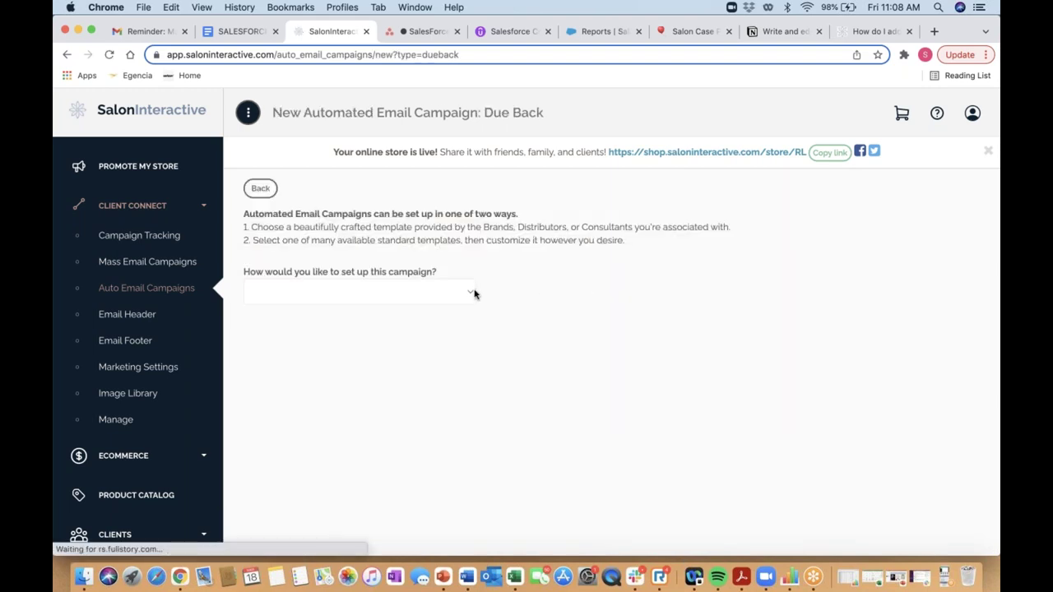
left_click(471, 293)
left_click(392, 317)
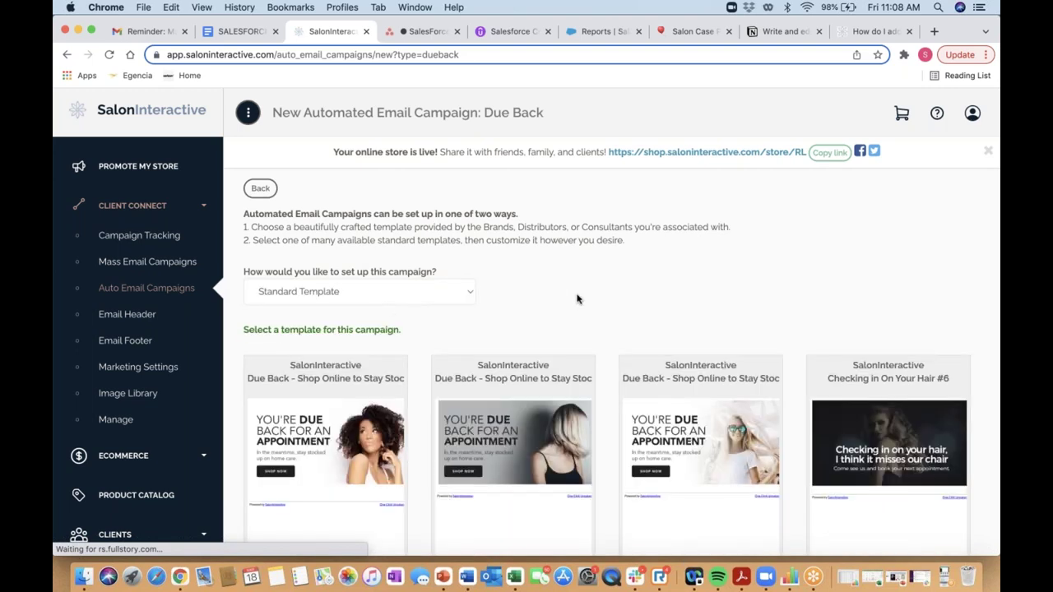
scroll(577, 299, "down", 2)
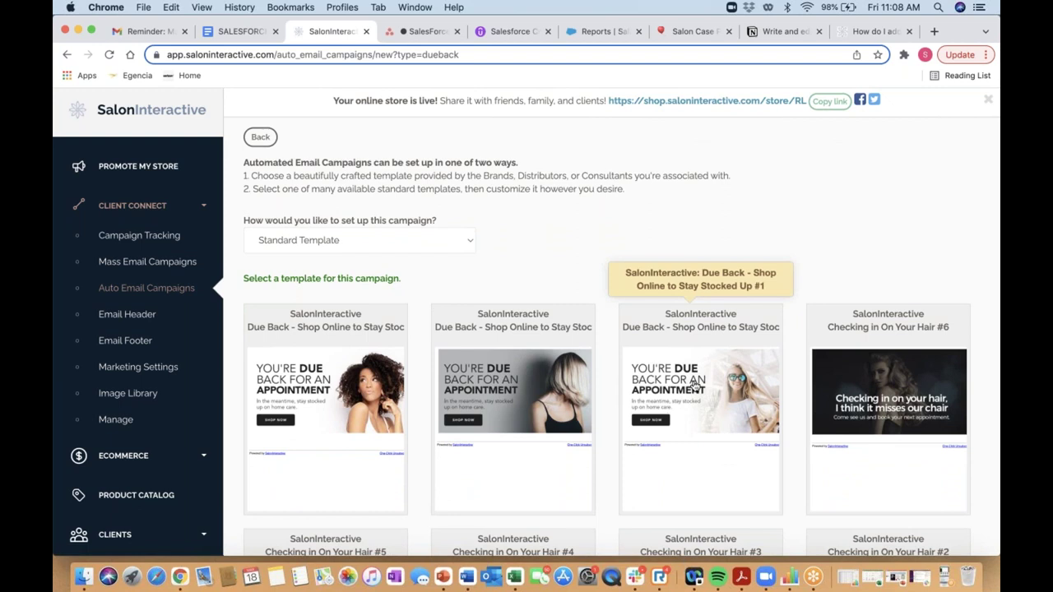
mouse_move(684, 362)
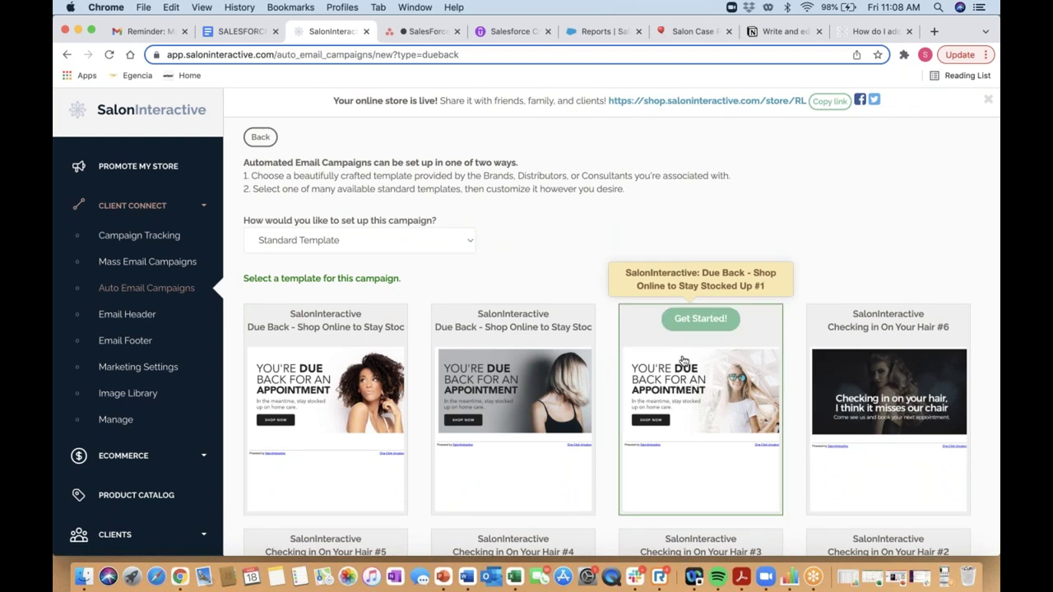
left_click(684, 320)
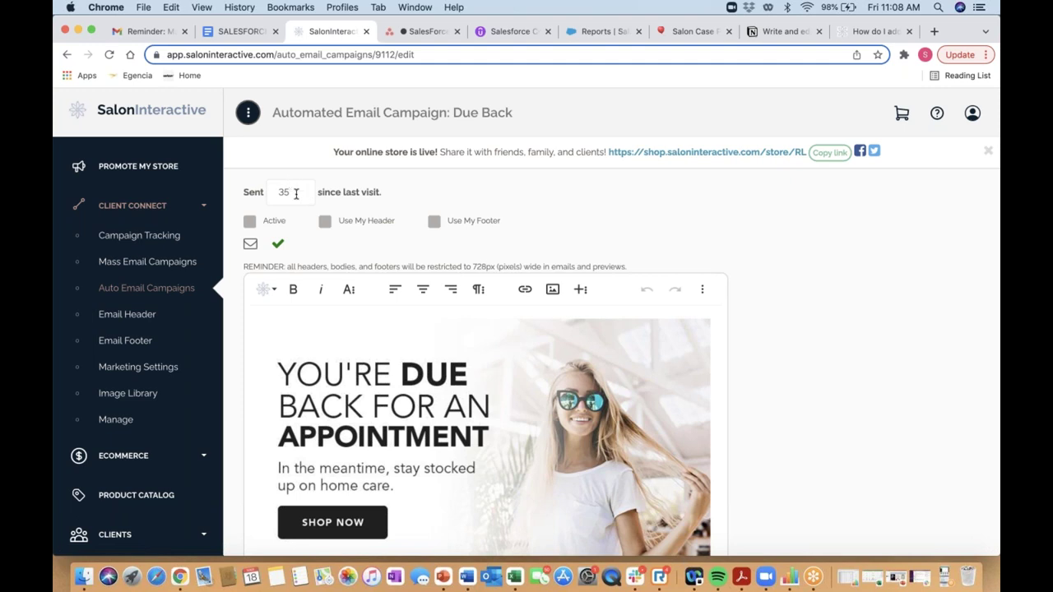
Step: Include the salon's own header and footer in the Due Back campaign and save it
left_click(325, 226)
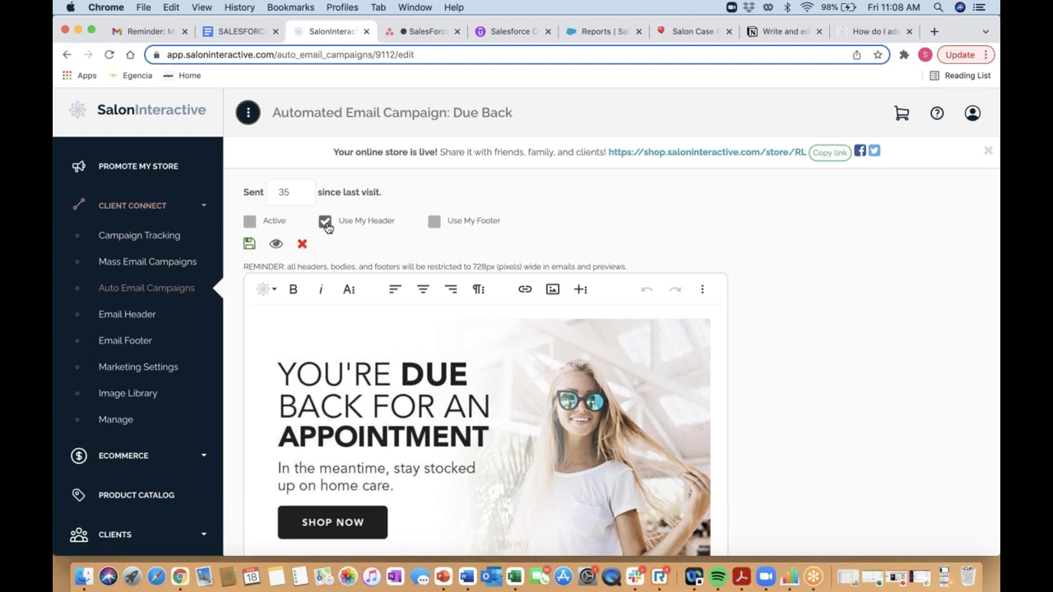
left_click(437, 223)
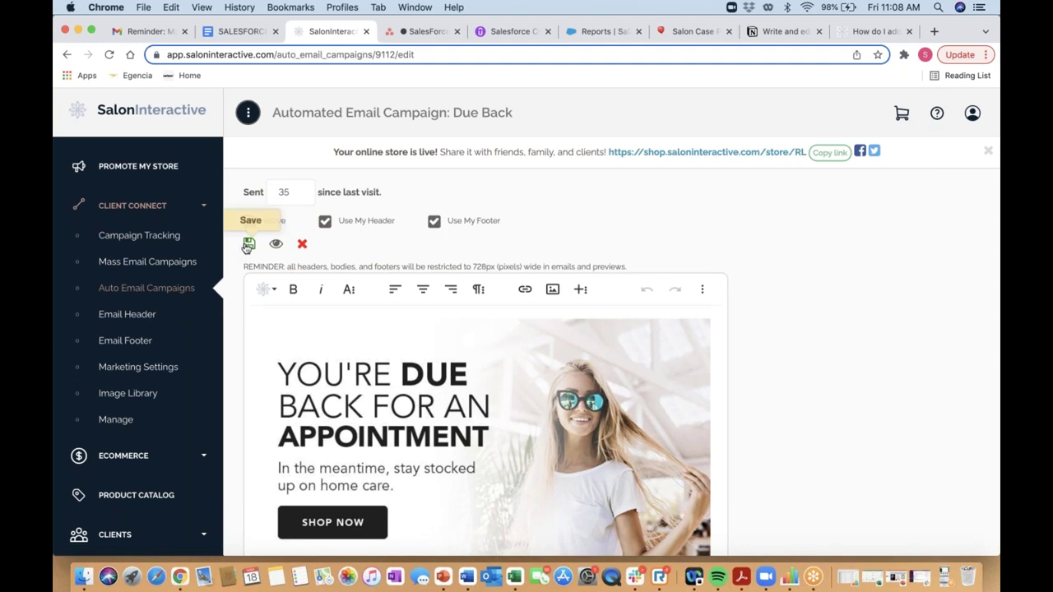
left_click(248, 245)
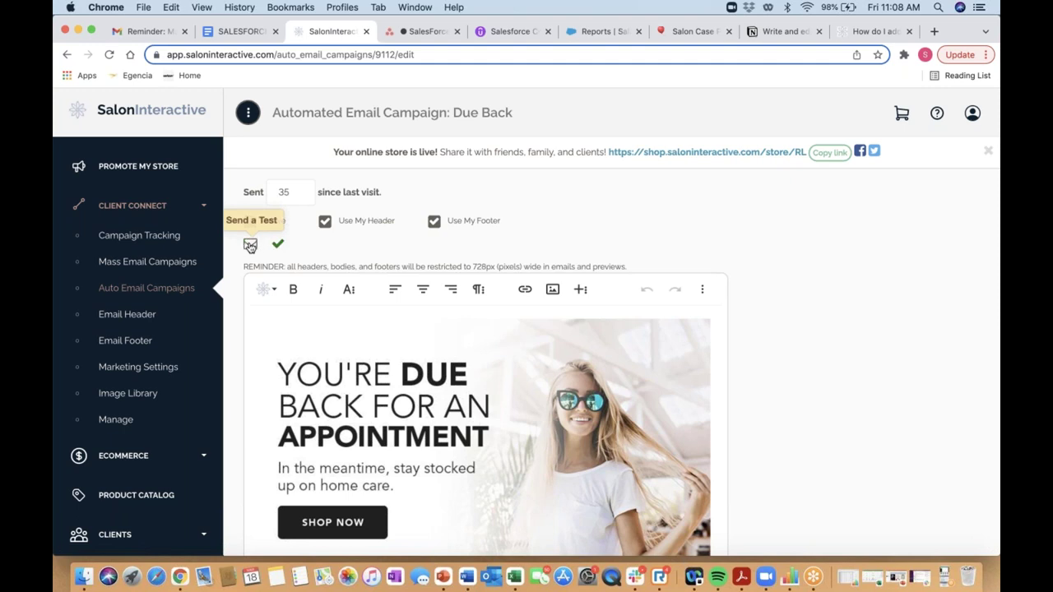
Step: Send a test email of the Due Back campaign and finish editing it
left_click(250, 245)
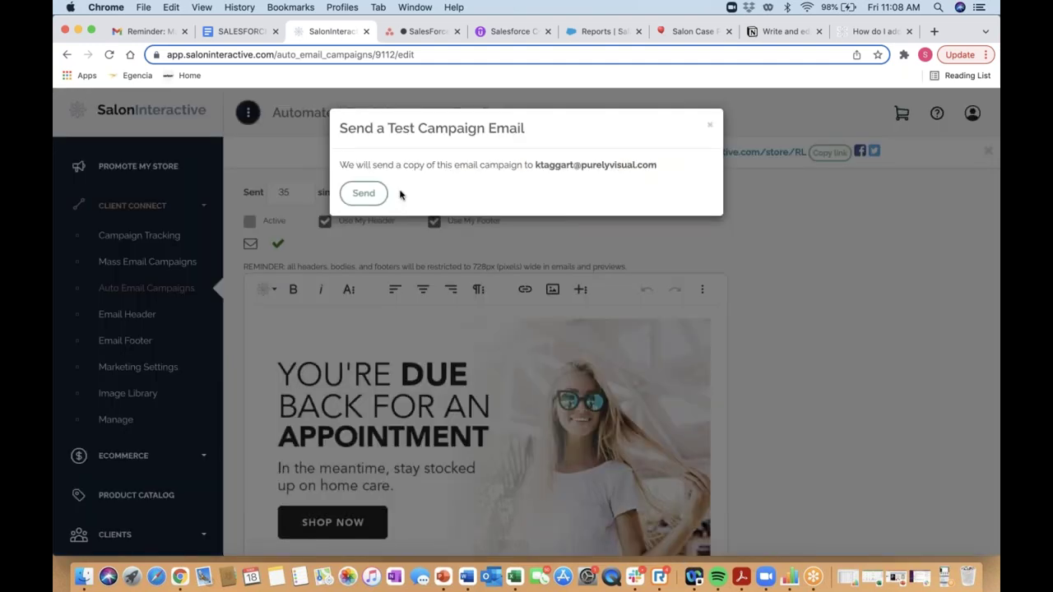
left_click(365, 193)
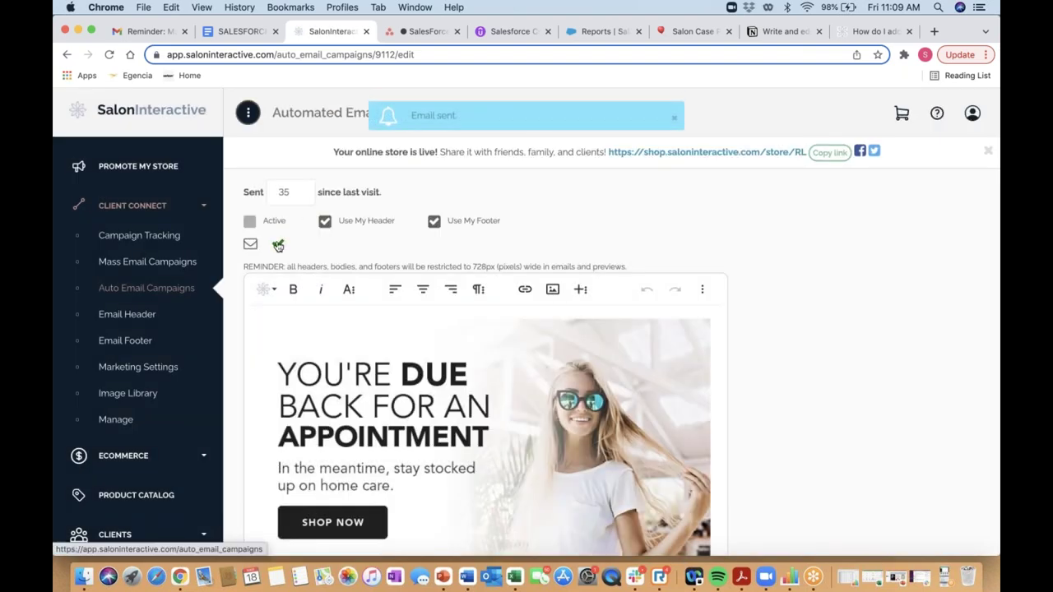
left_click(278, 245)
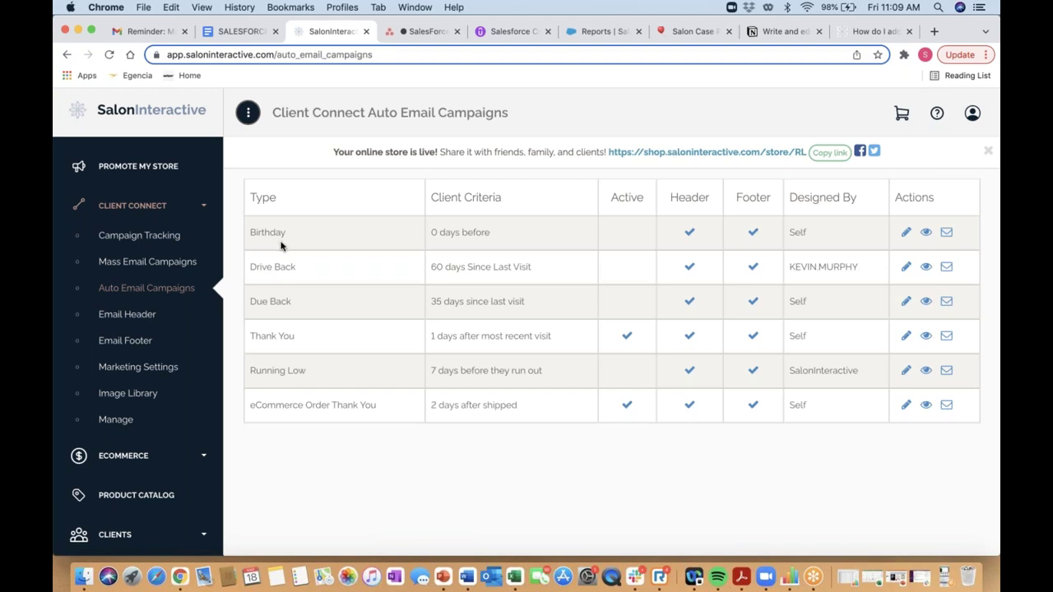
Step: Preview the full Due Back email from header to footer, then return to the auto campaign list
left_click(926, 303)
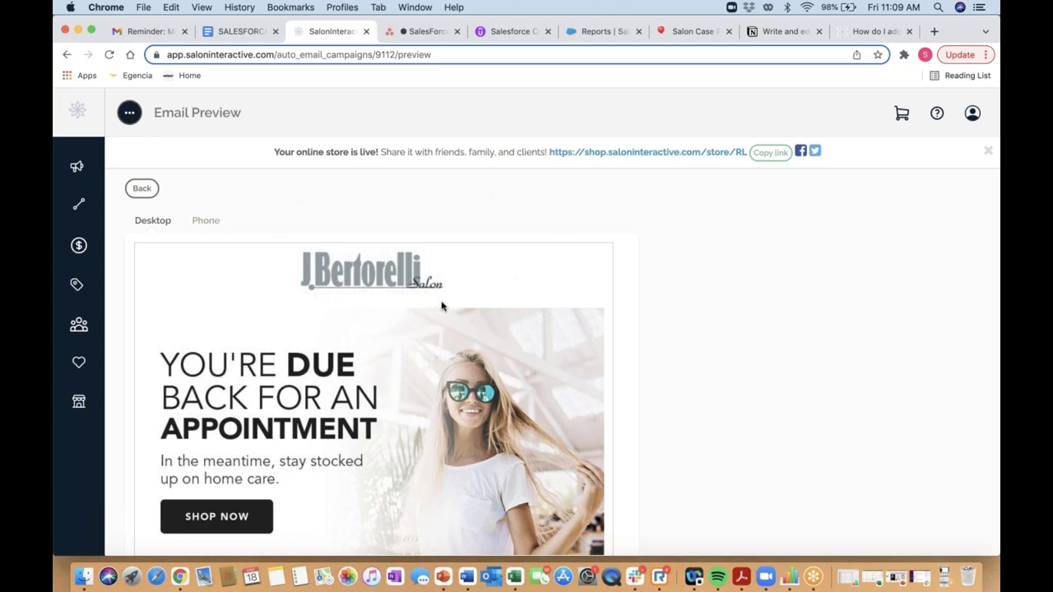
scroll(446, 306, "down", 5)
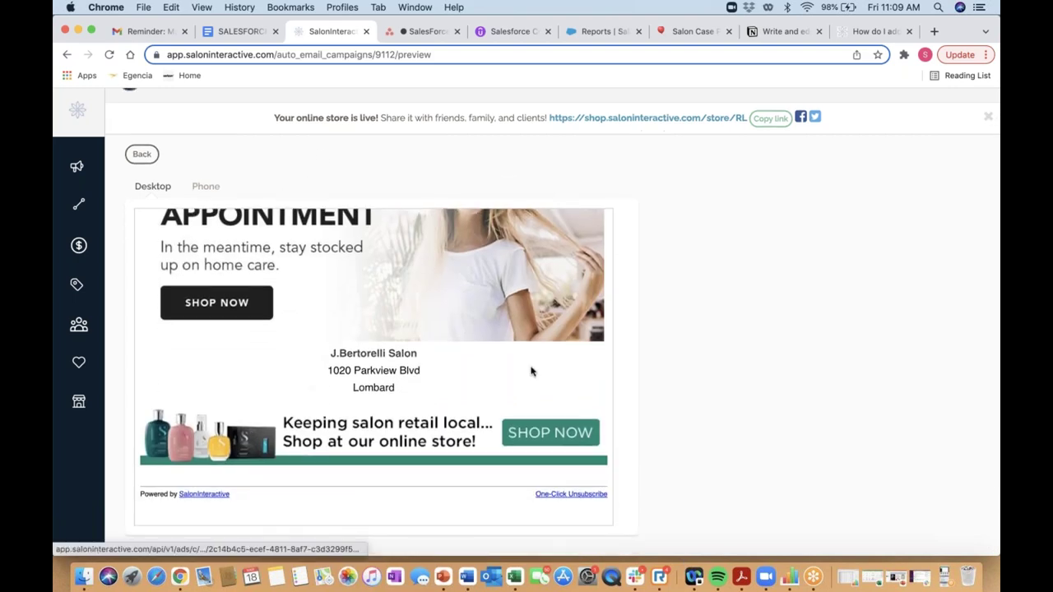
scroll(531, 372, "up", 5)
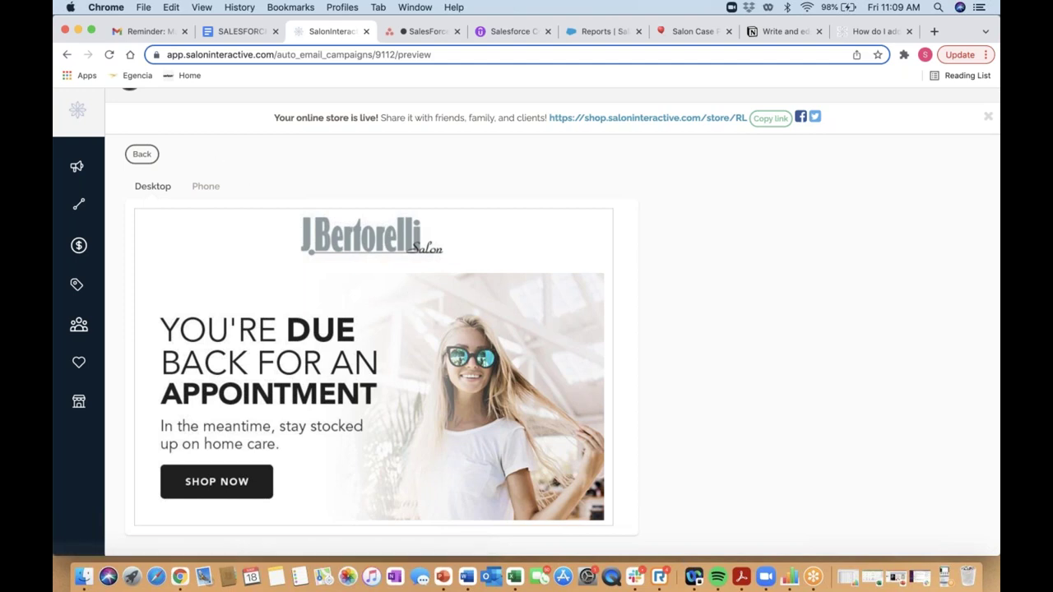
left_click(142, 156)
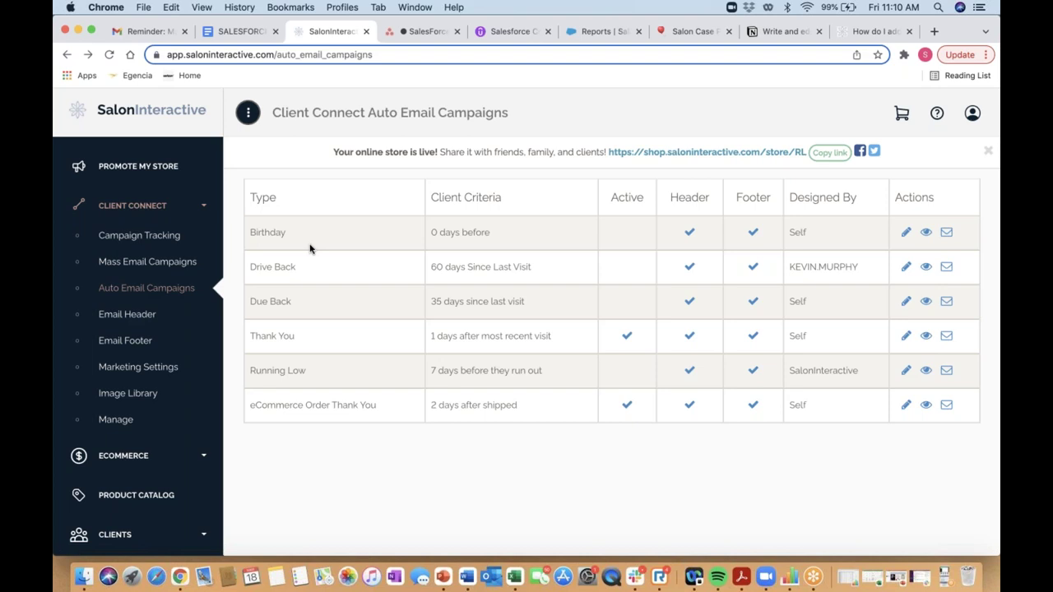
Step: Create a new mass email campaign from the standard template "Listen Up - Free Cut with Color"
left_click(148, 263)
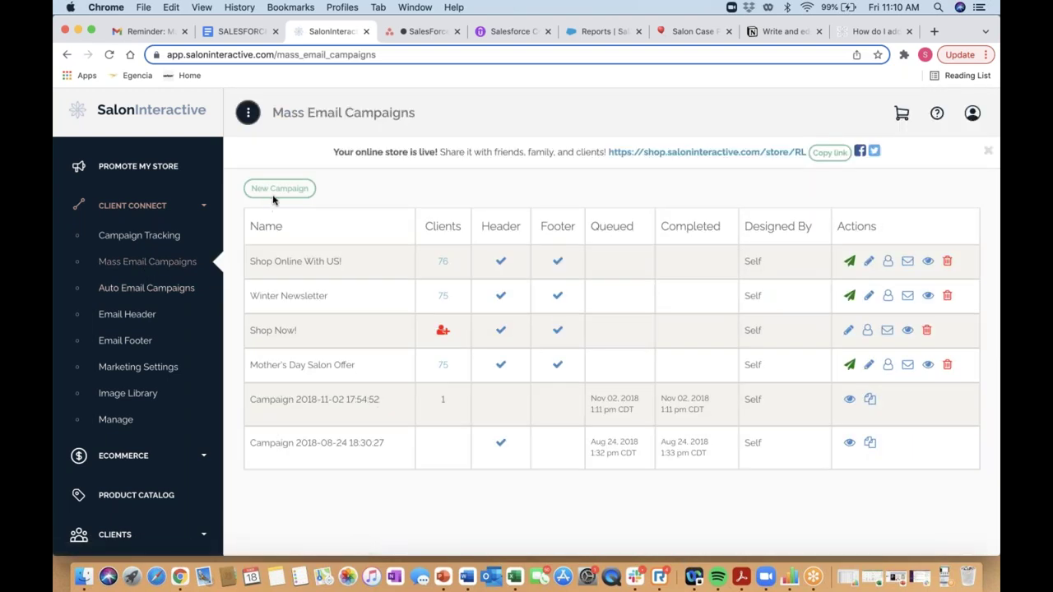
left_click(278, 189)
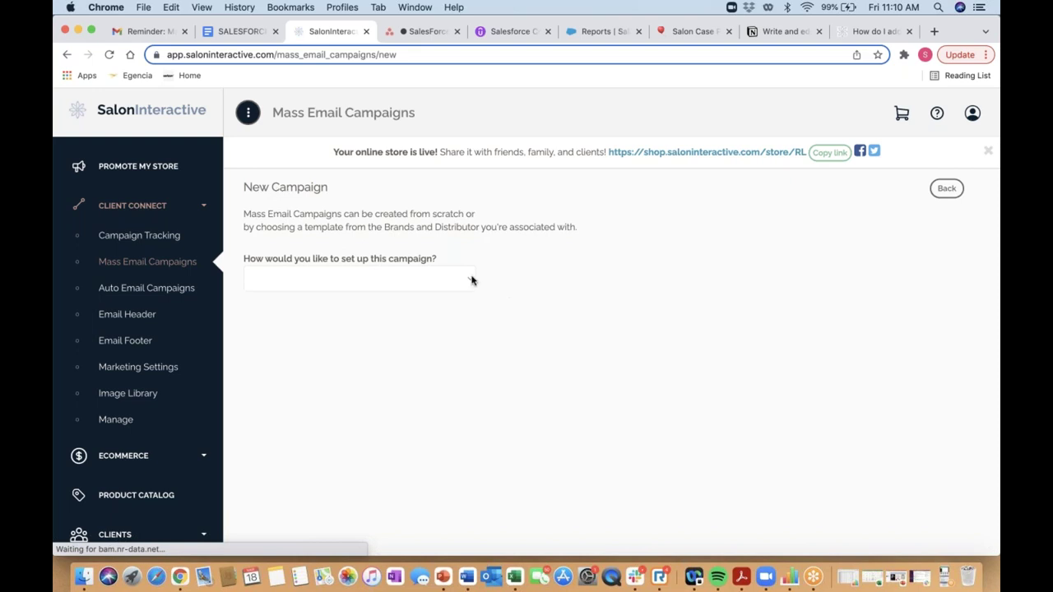
left_click(469, 280)
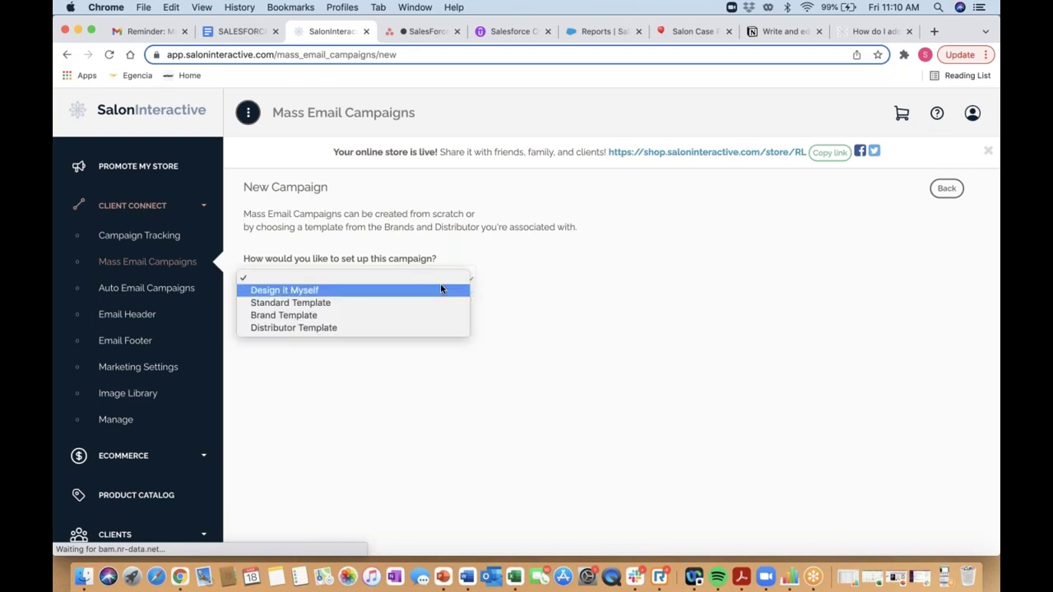
left_click(334, 302)
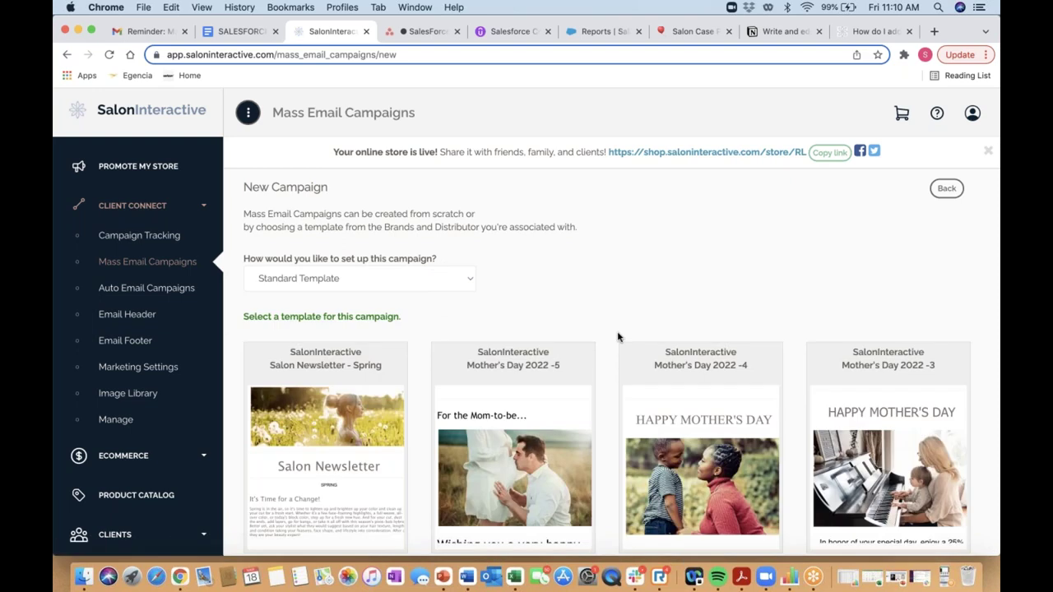
scroll(618, 336, "down", 5)
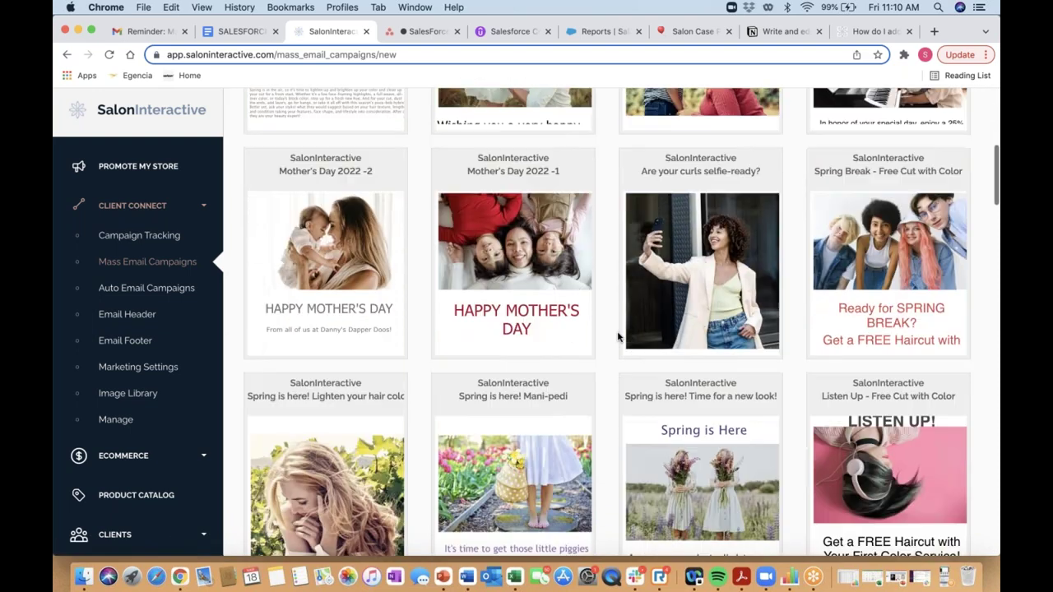
mouse_move(911, 474)
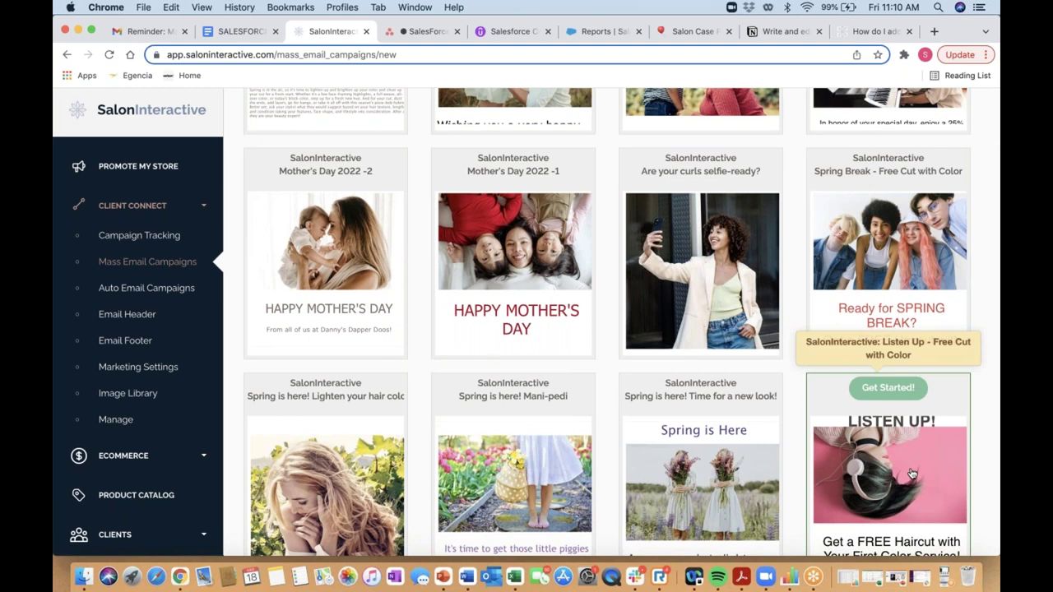
left_click(888, 390)
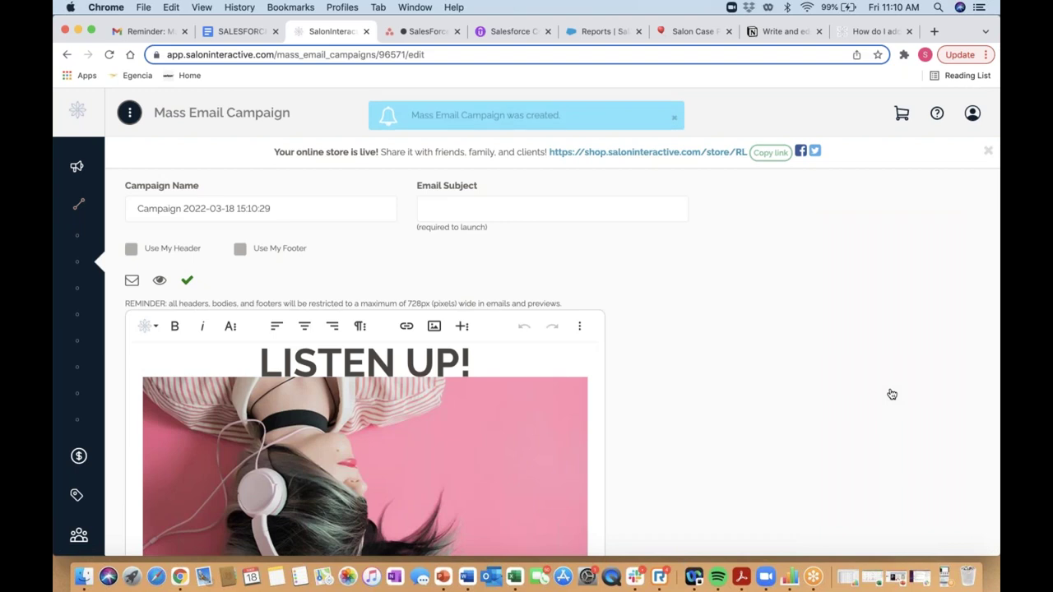
Step: Rename the mass email campaign as "Free Haircut with Color Service"
triple_click(296, 210)
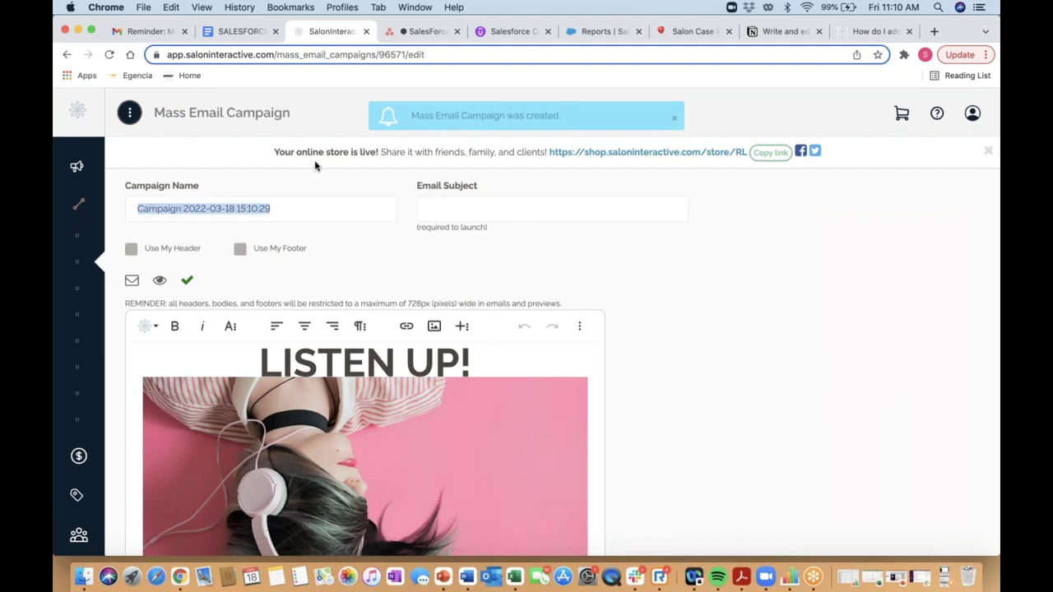
scroll(757, 419, "down", 6)
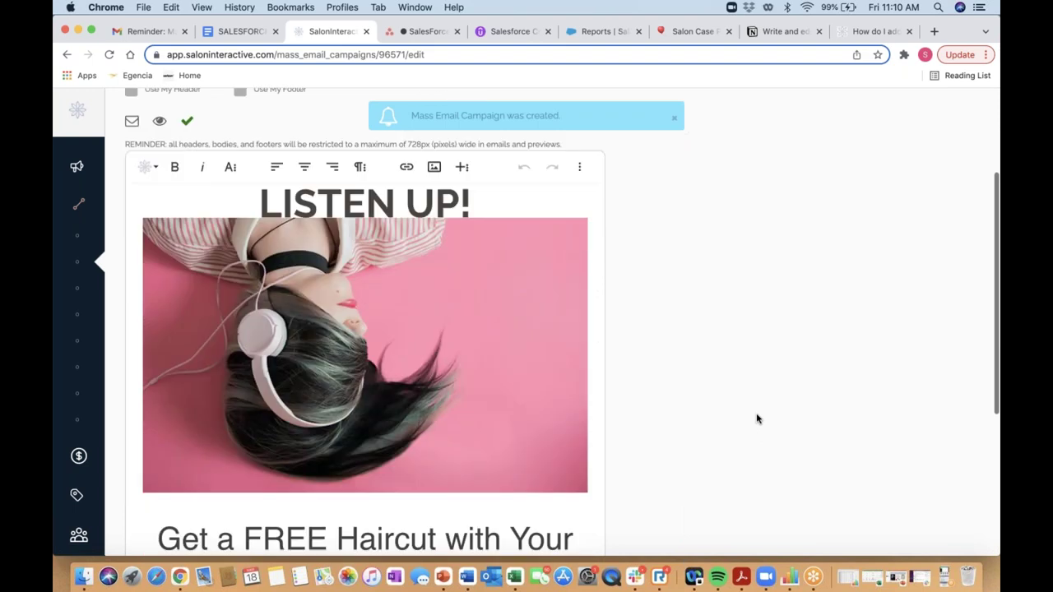
scroll(757, 419, "up", 6)
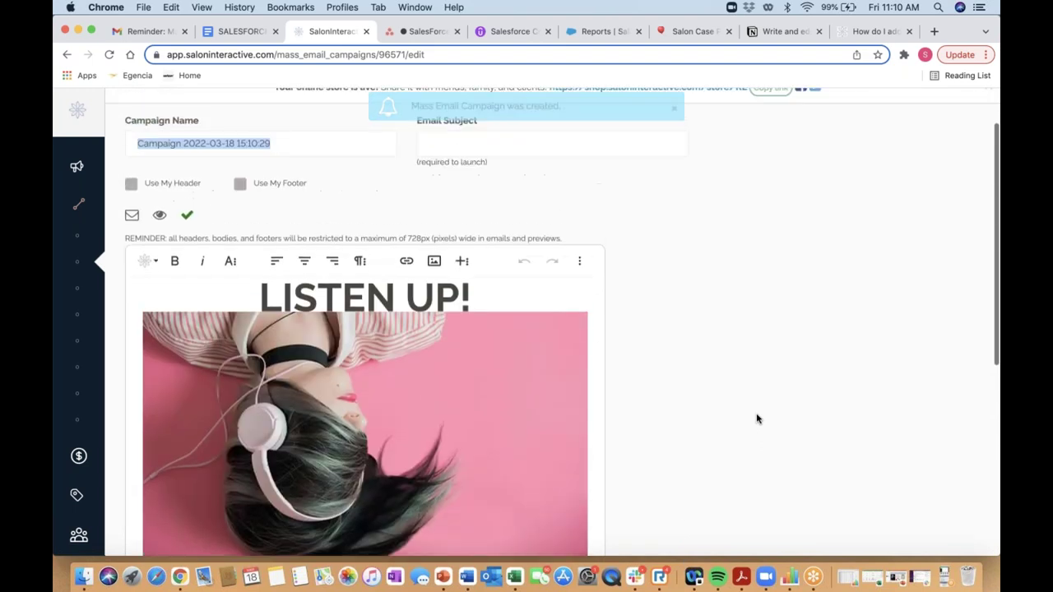
type("Free H")
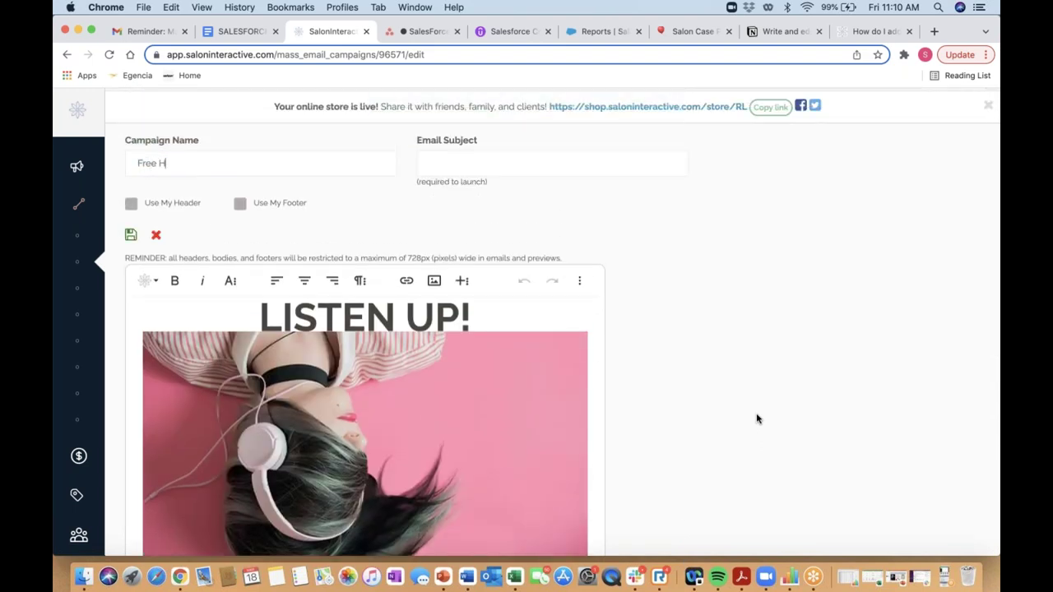
type("aircut with Color Service")
Step: Set the email subject to "Free Haircut for First Time Color Clients" and include the salon's own header and footer
left_click(458, 162)
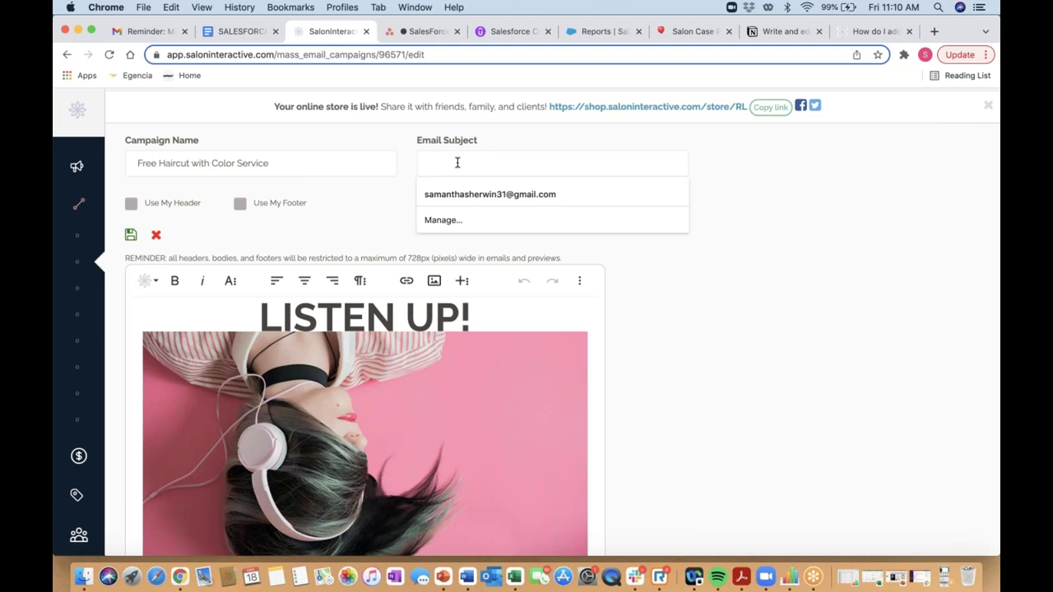
left_click(776, 183)
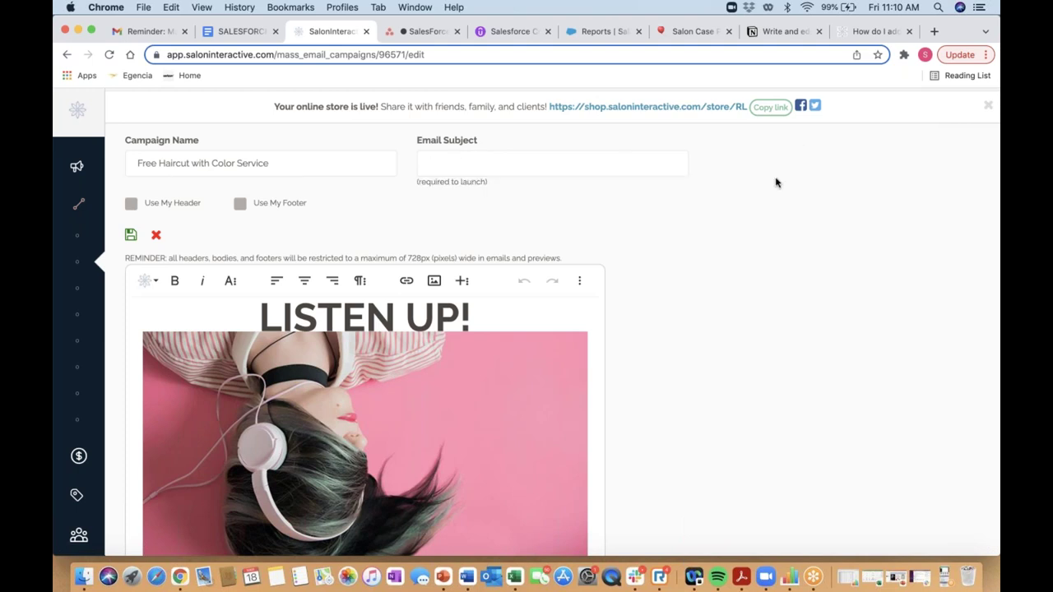
left_click(495, 162)
type("Free Haircut for First Time C")
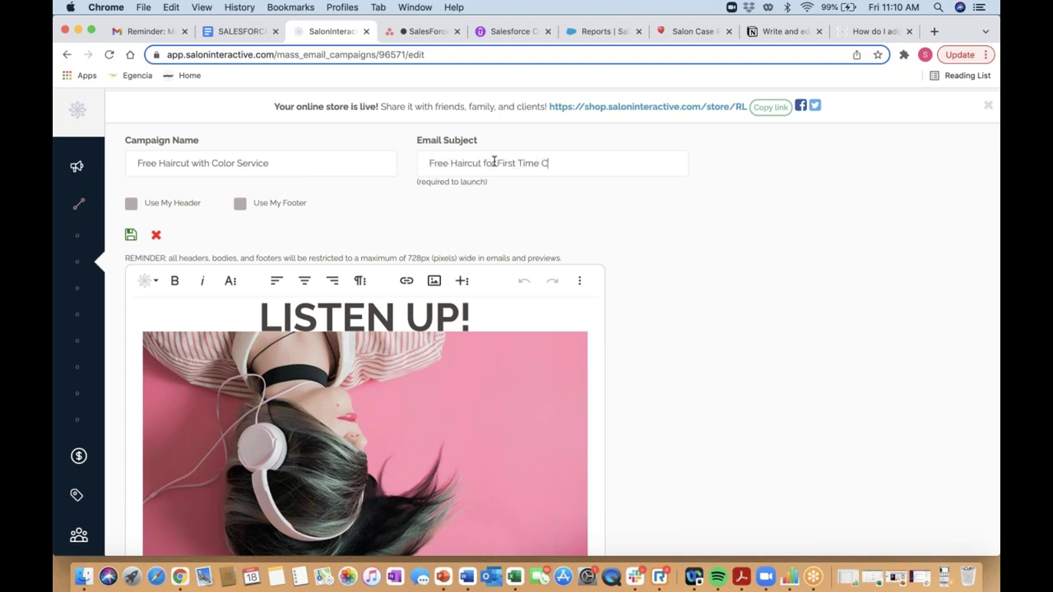
type("olor Clients")
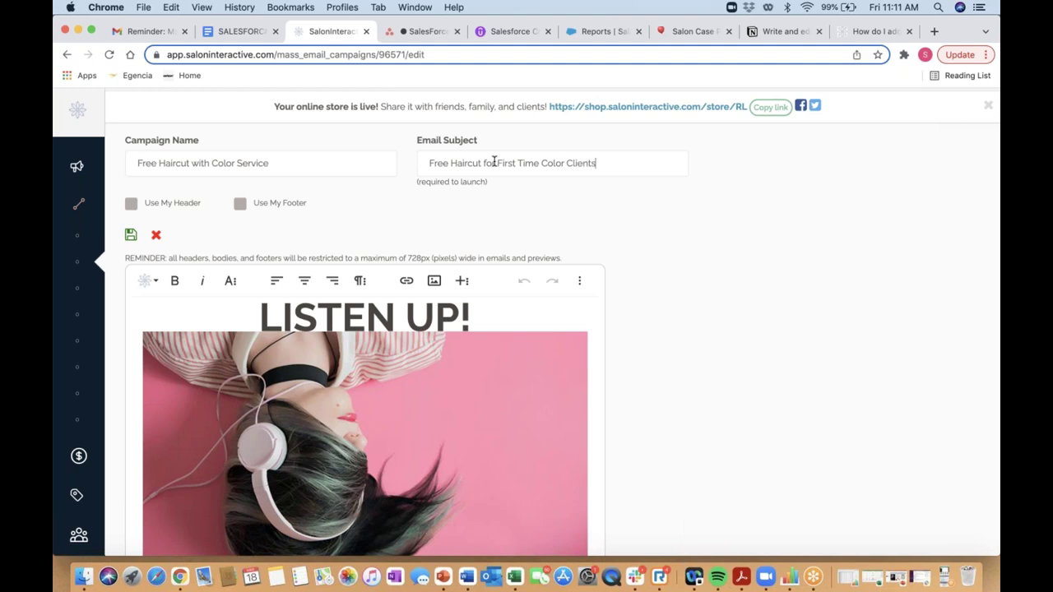
left_click(132, 203)
left_click(241, 204)
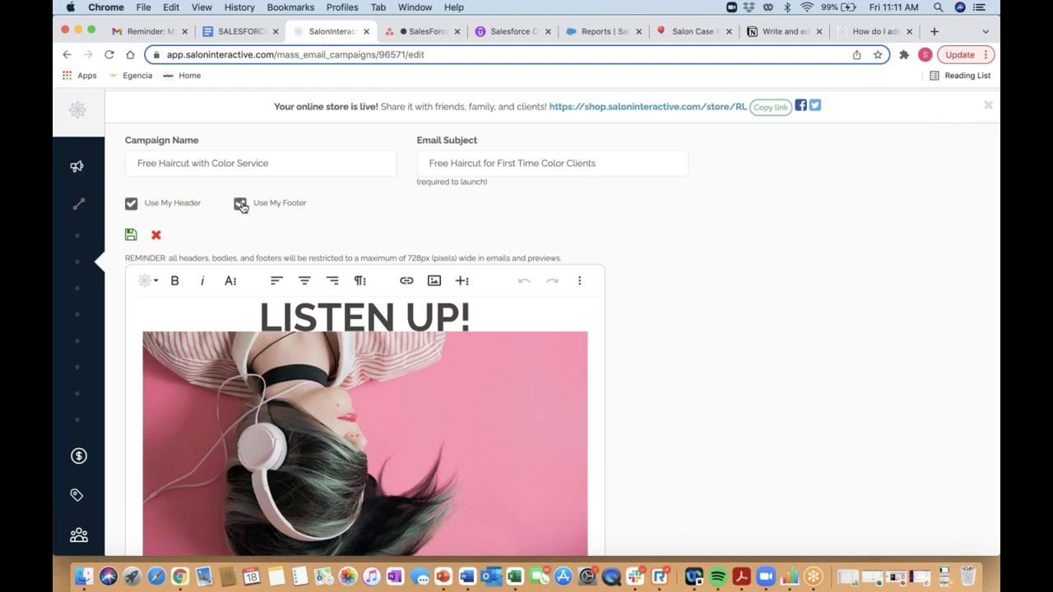
Step: Insert a left-aligned greeting line "Dear [[client_first_name]]," above the "LISTEN UP!" heading, using the client first name placeholder
left_click(153, 307)
key("Return")
key("Return")
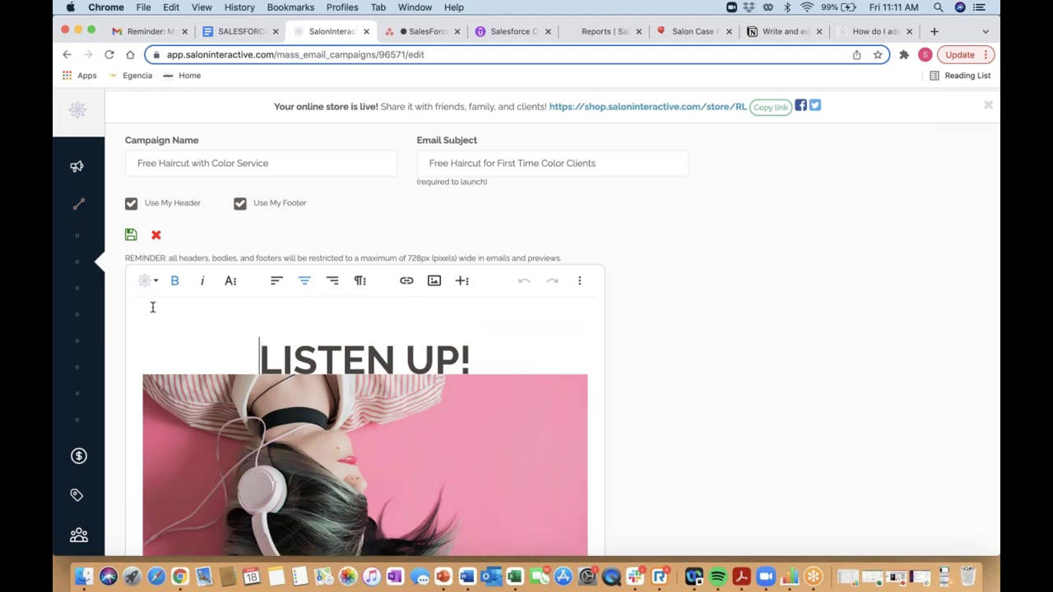
left_click(269, 308)
left_click(276, 281)
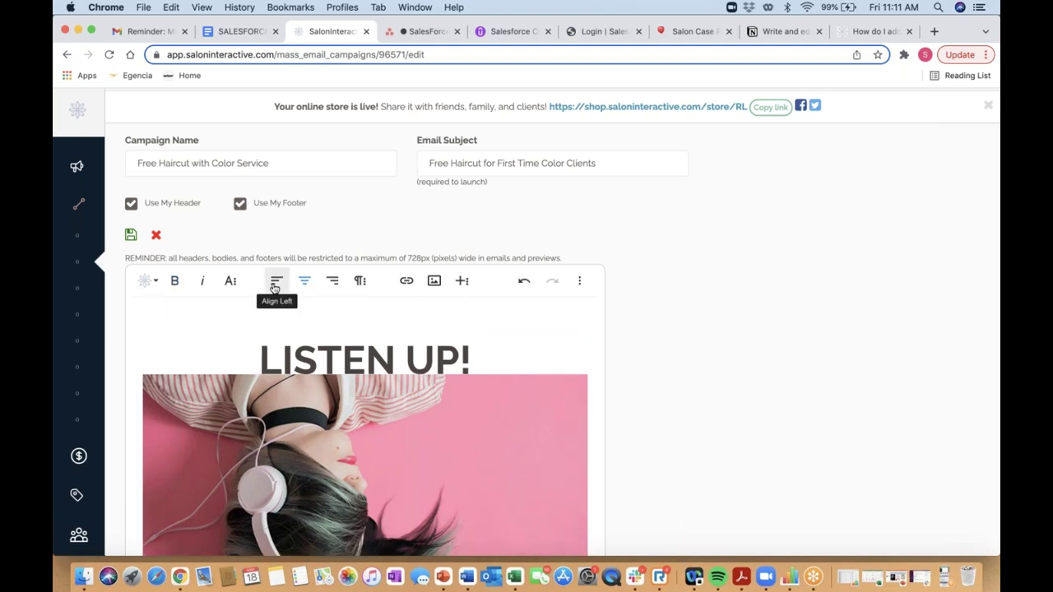
type("Dear")
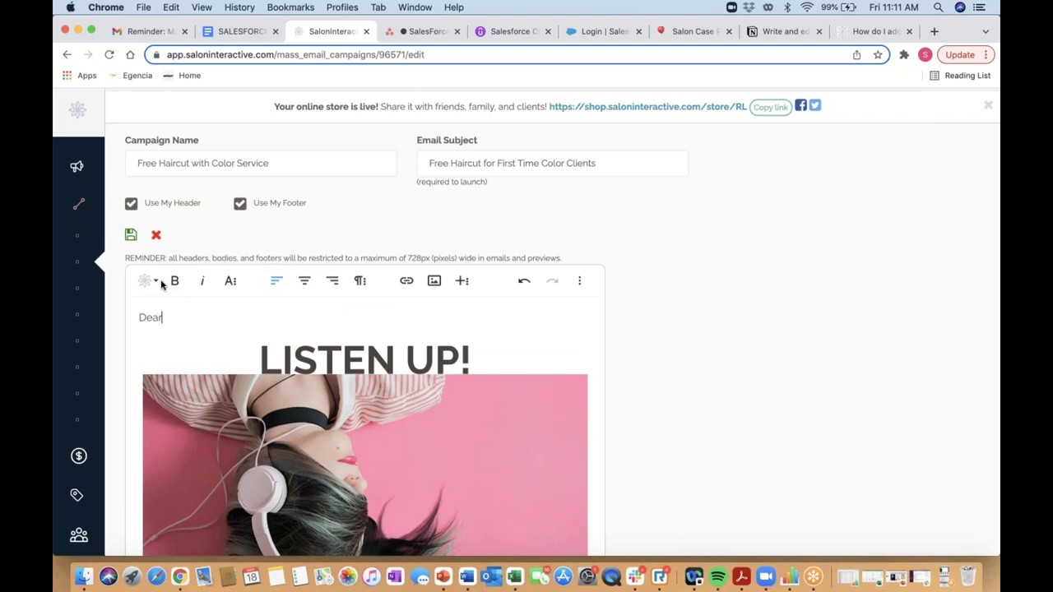
left_click(154, 284)
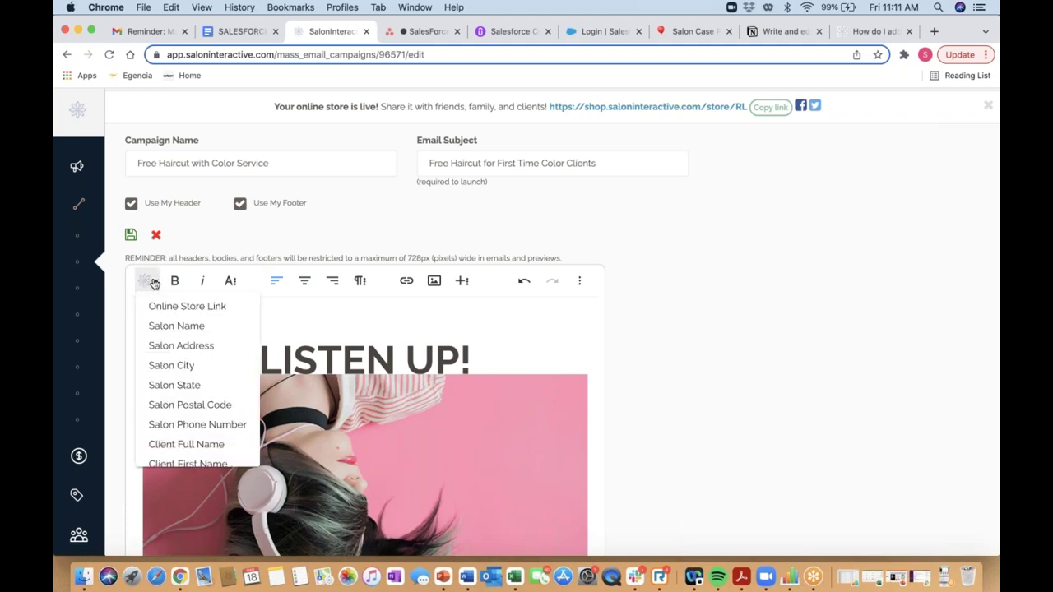
left_click(199, 464)
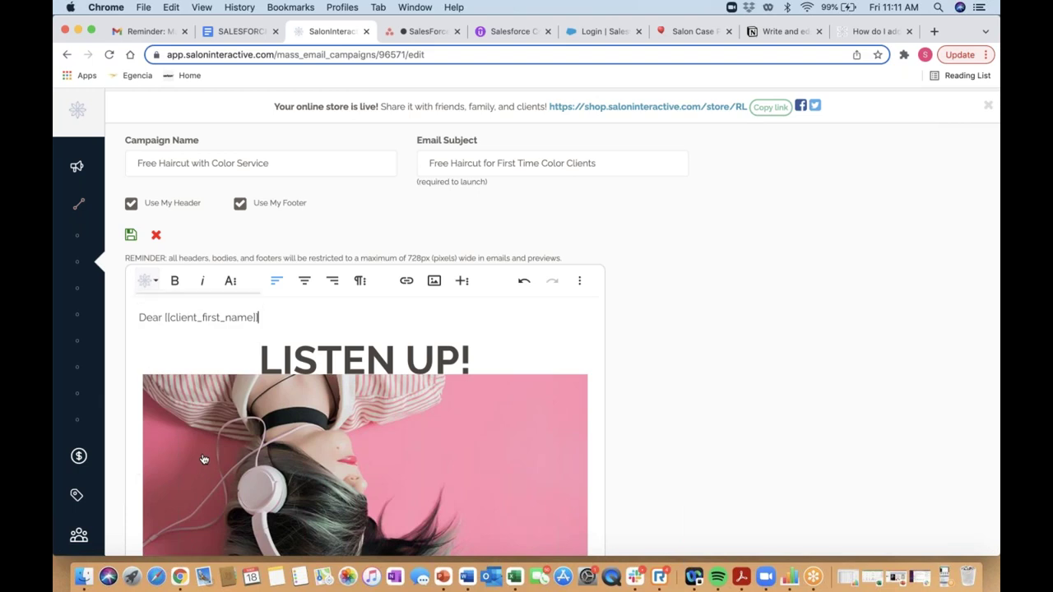
type(",")
Step: Save the "Free Haircut with Color Service" campaign and send a test email of it
scroll(680, 292, "down", 1)
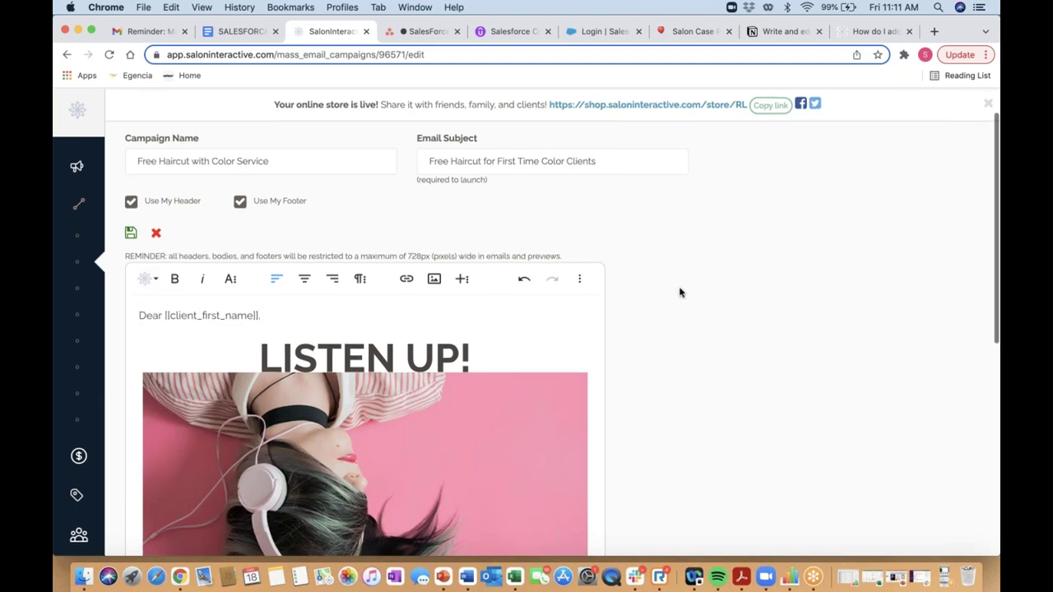
left_click(131, 233)
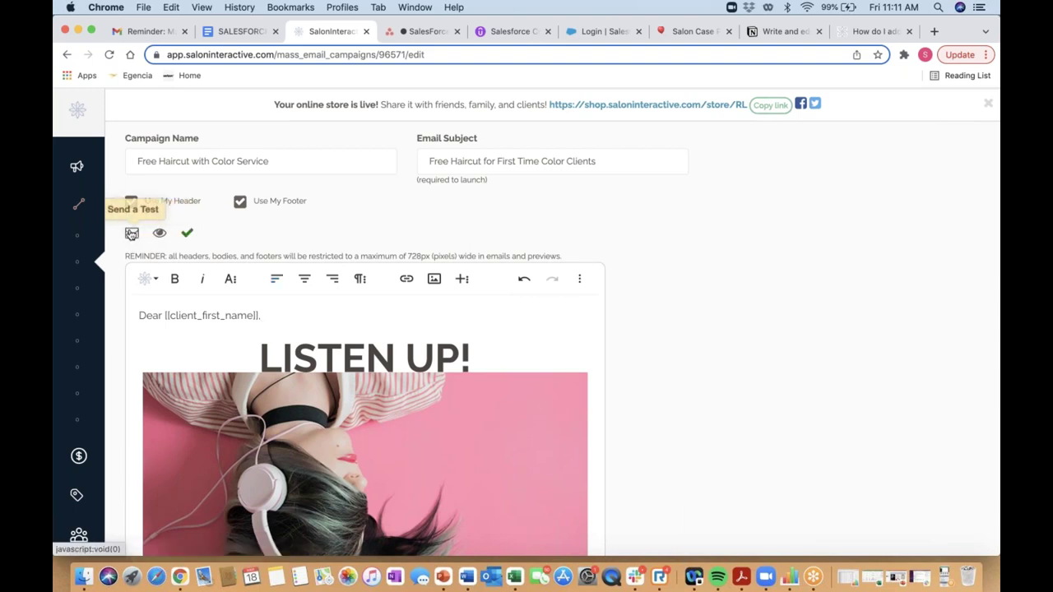
left_click(131, 234)
left_click(358, 195)
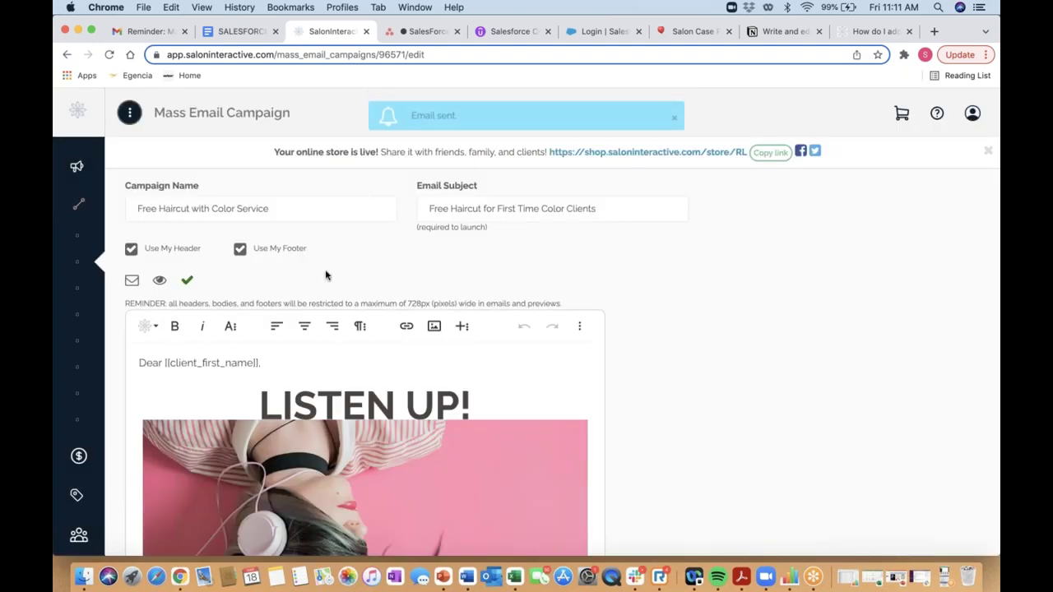
Step: From the mass email campaign list, add recipients to "Free Haircut with Color Service" using the All Clients filter, and finish the client selection
mouse_move(110, 239)
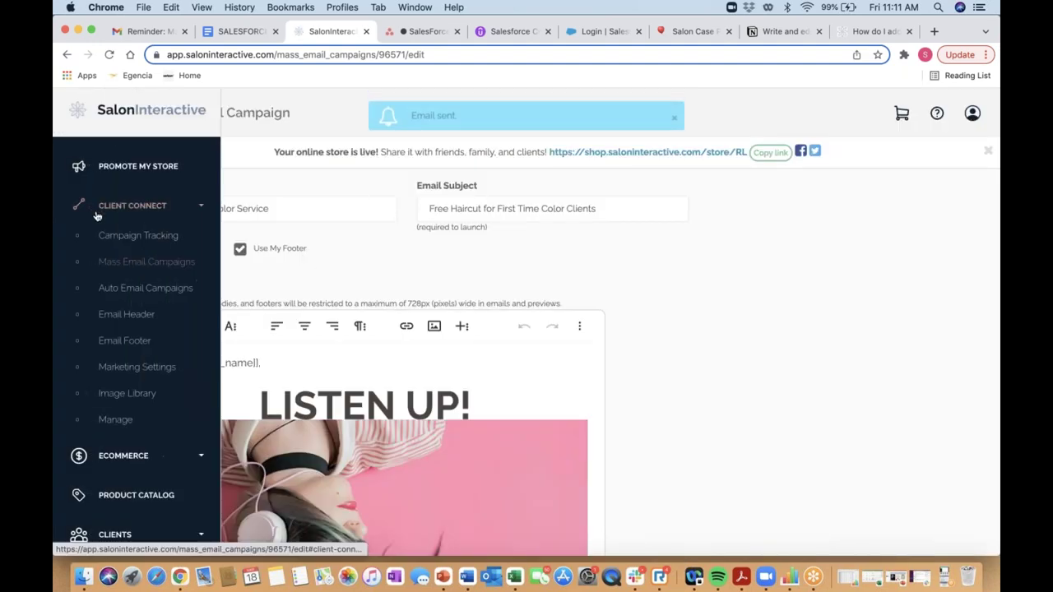
left_click(142, 262)
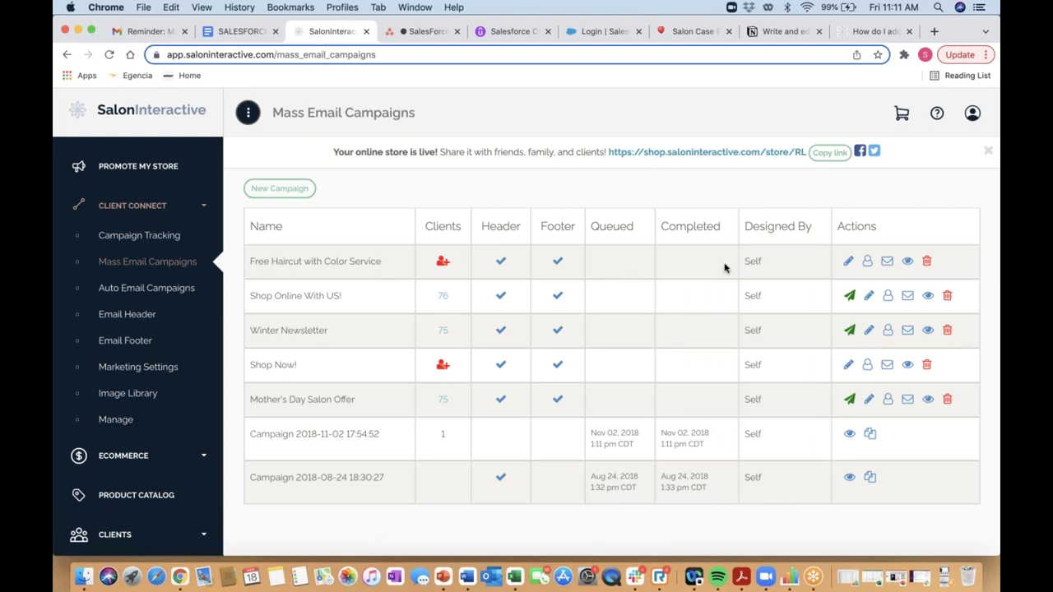
left_click(442, 263)
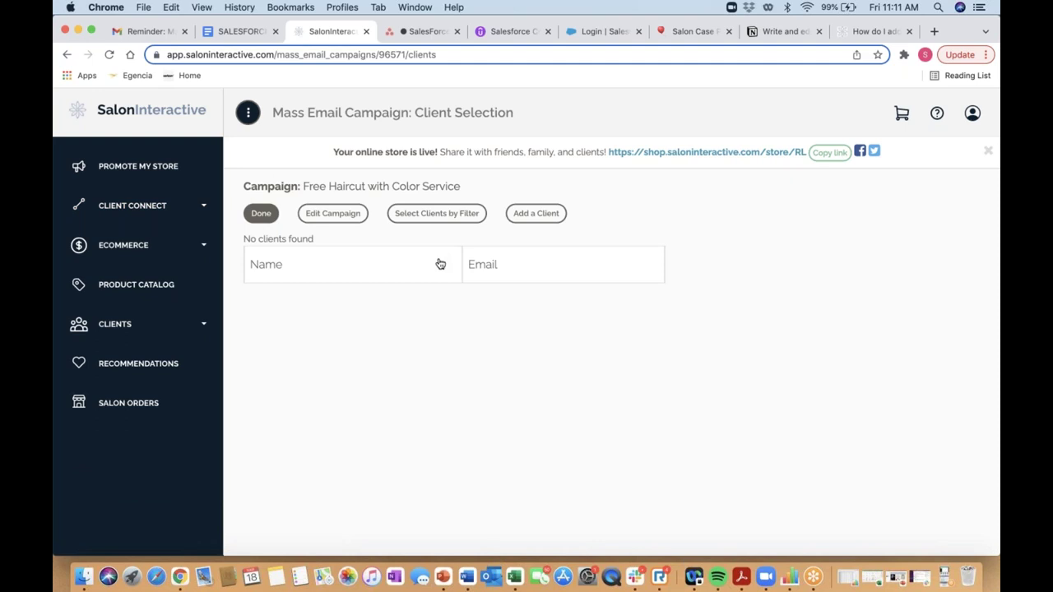
left_click(436, 217)
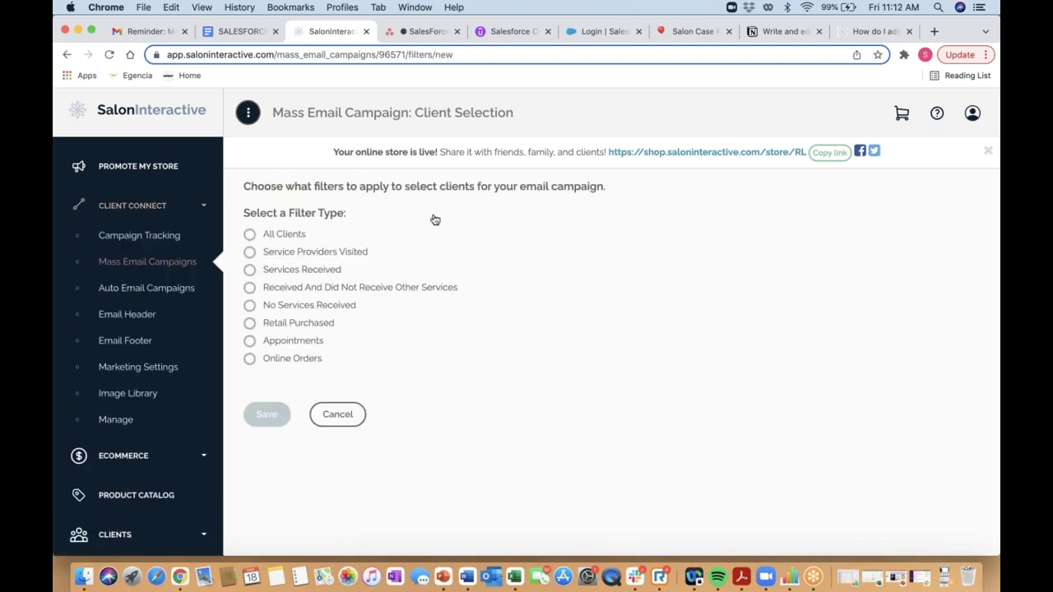
left_click(250, 237)
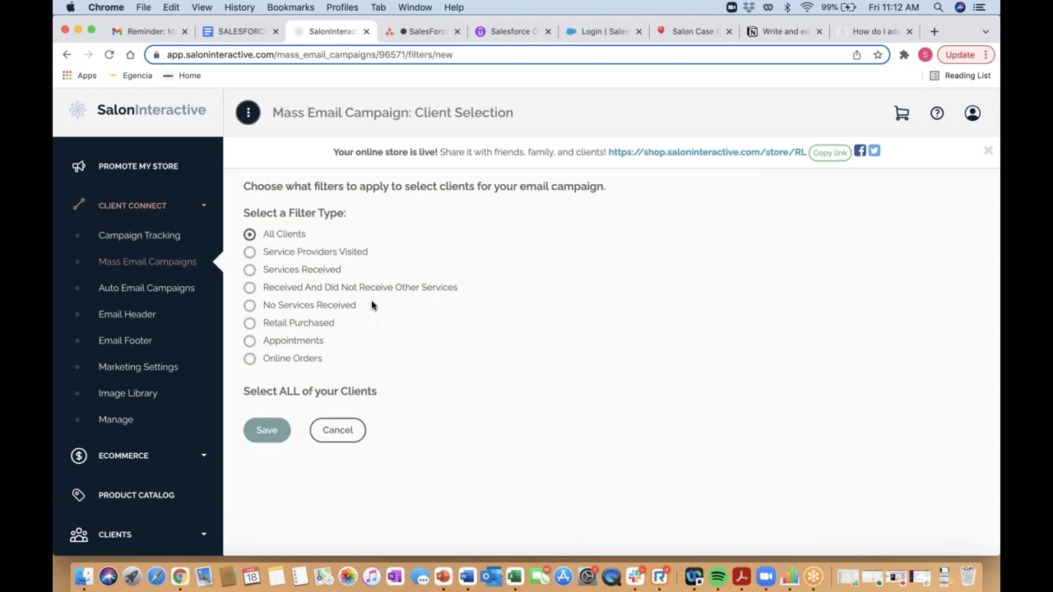
left_click(267, 431)
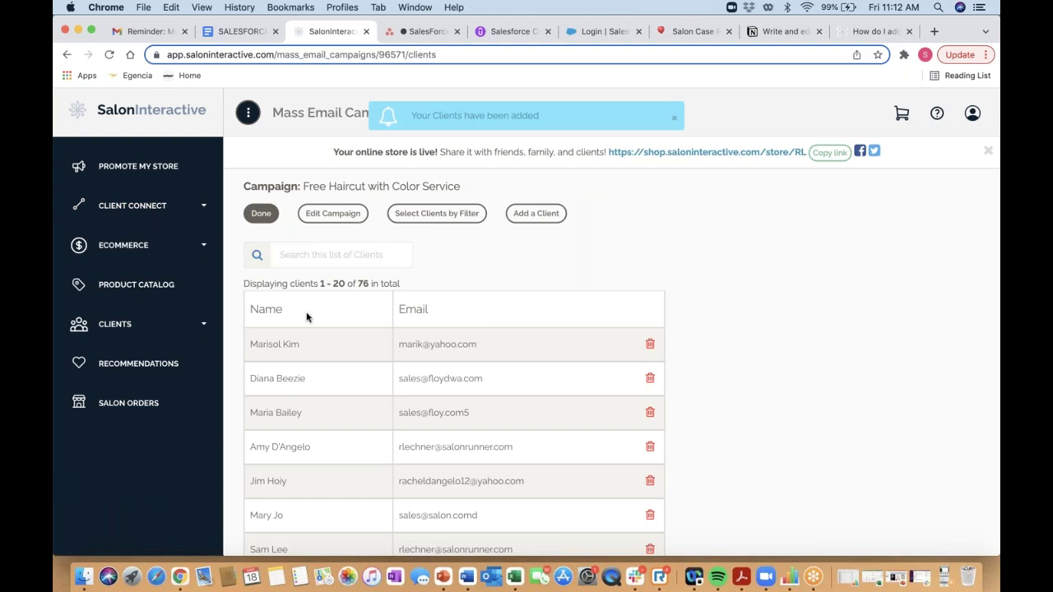
left_click(261, 216)
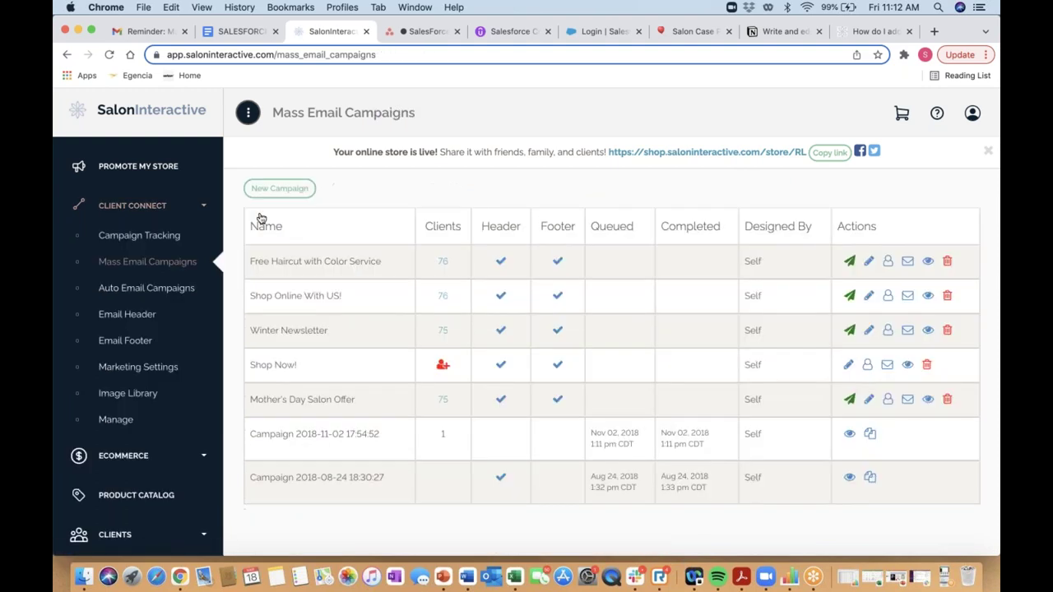
Step: Open the launch scheduler for "Free Haircut with Color Service" and set the date to 03/25/2022 with the hour at 6
left_click(850, 262)
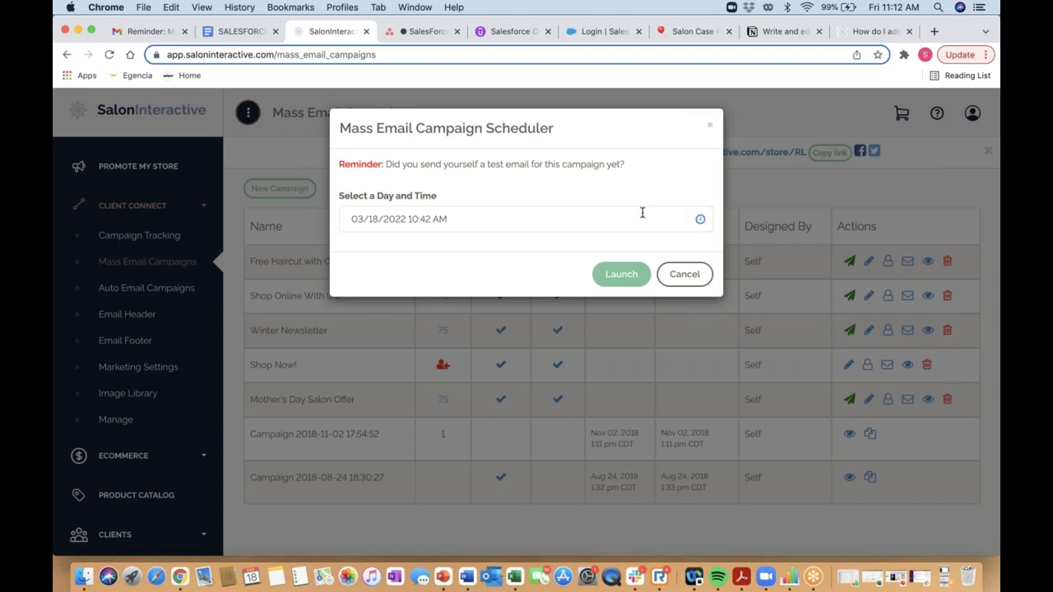
left_click(700, 220)
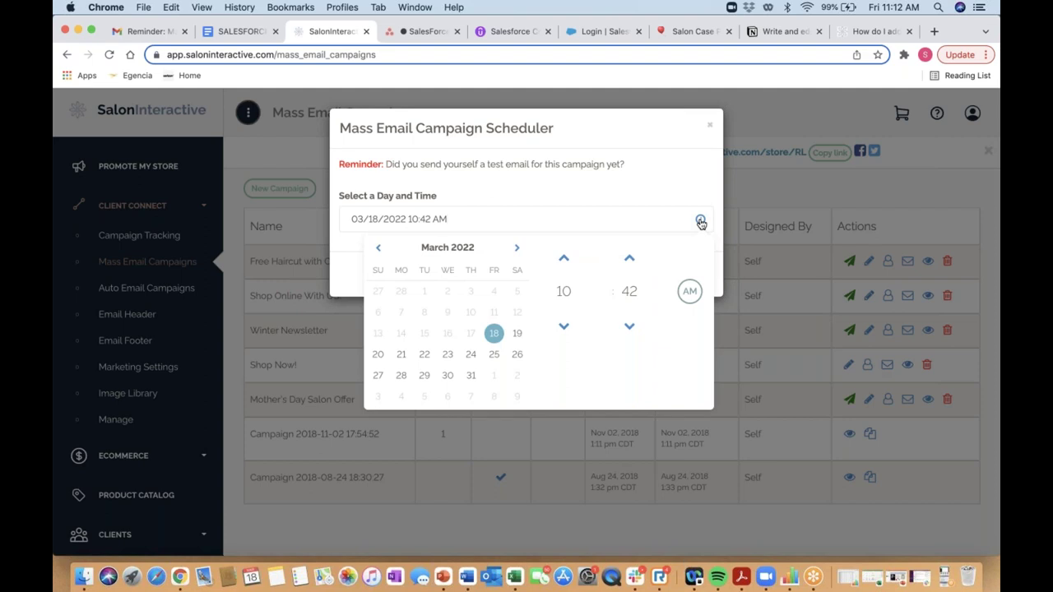
left_click(493, 355)
left_click(564, 260)
left_click(564, 260)
left_click(565, 260)
left_click(564, 260)
left_click(564, 260)
left_click(564, 260)
left_click(565, 260)
left_click(565, 260)
left_click(564, 260)
left_click(565, 260)
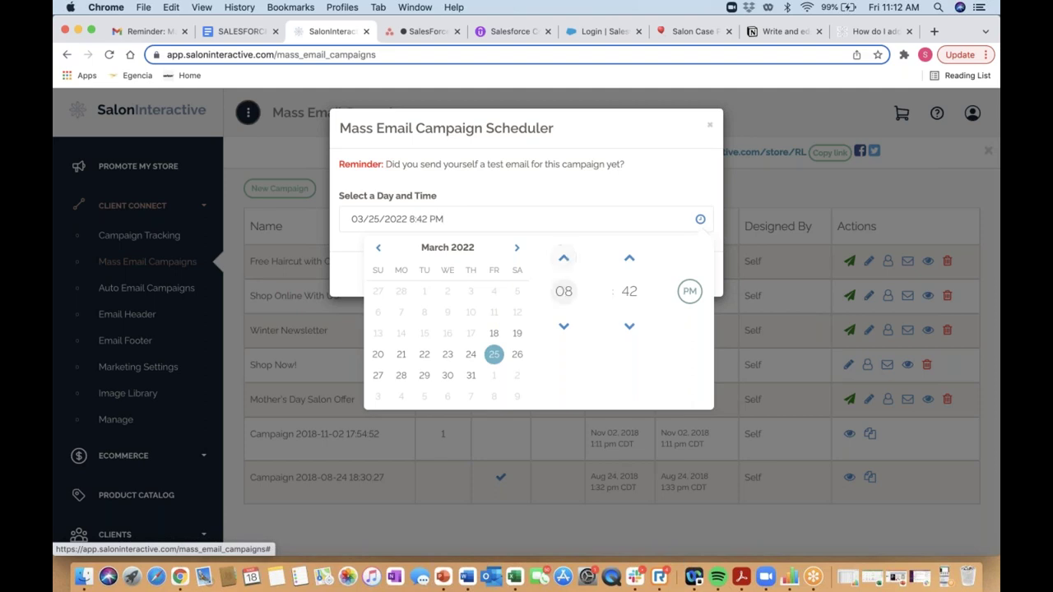
left_click(564, 327)
left_click(563, 327)
Step: Set the scheduled time to 6:00 AM and launch the campaign
double_click(630, 326)
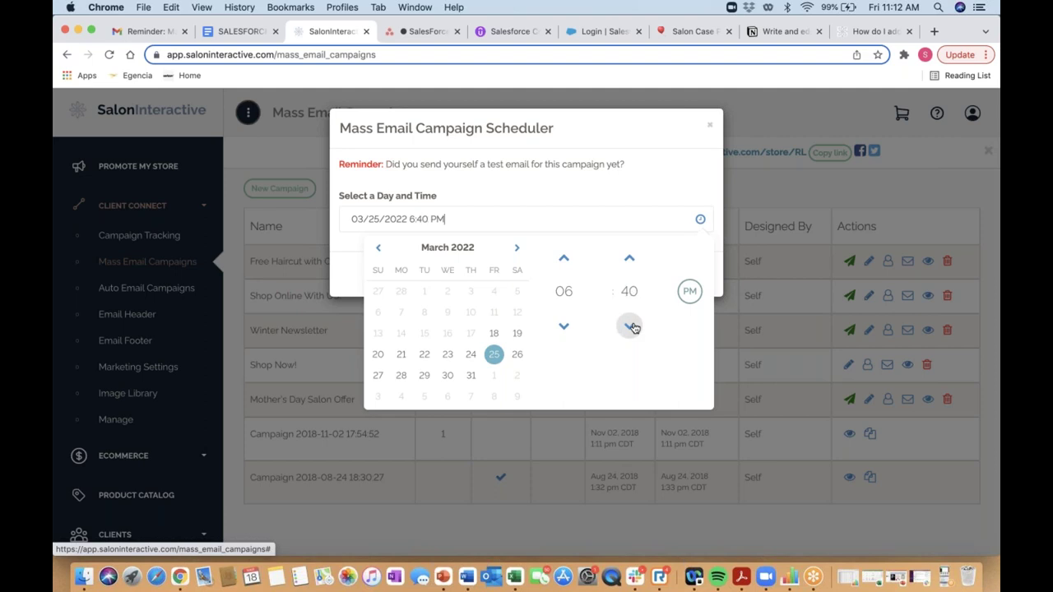
double_click(630, 327)
left_click(631, 326)
left_click(631, 327)
left_click(630, 326)
left_click(631, 326)
left_click(630, 327)
left_click(630, 326)
triple_click(632, 328)
double_click(632, 327)
triple_click(632, 327)
triple_click(632, 328)
double_click(632, 328)
triple_click(632, 327)
triple_click(631, 328)
double_click(632, 328)
left_click(632, 328)
double_click(632, 328)
left_click(632, 327)
left_click(632, 328)
left_click(689, 292)
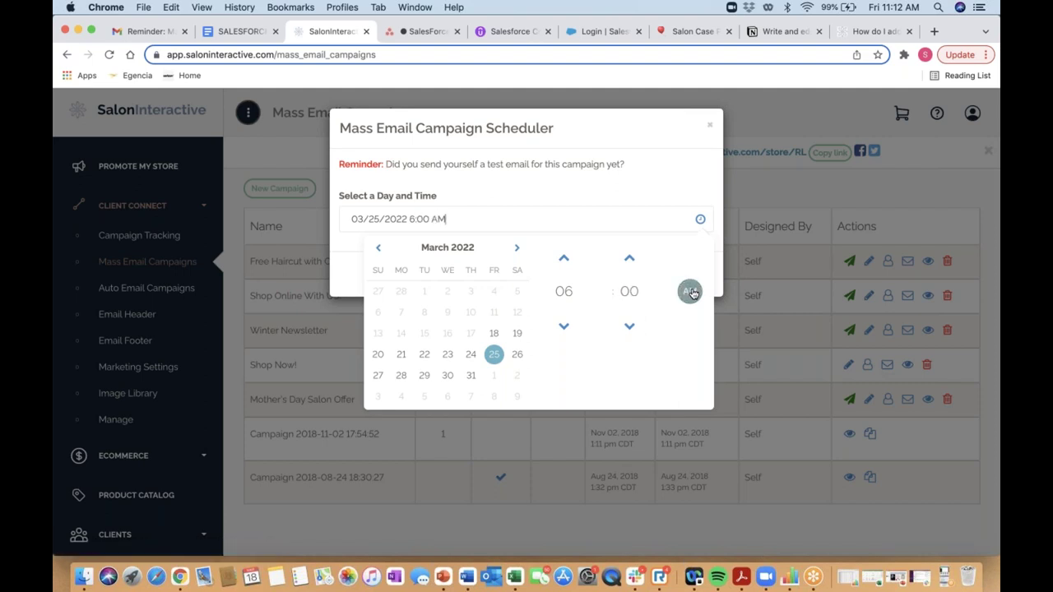
left_click(689, 291)
left_click(673, 171)
left_click(622, 274)
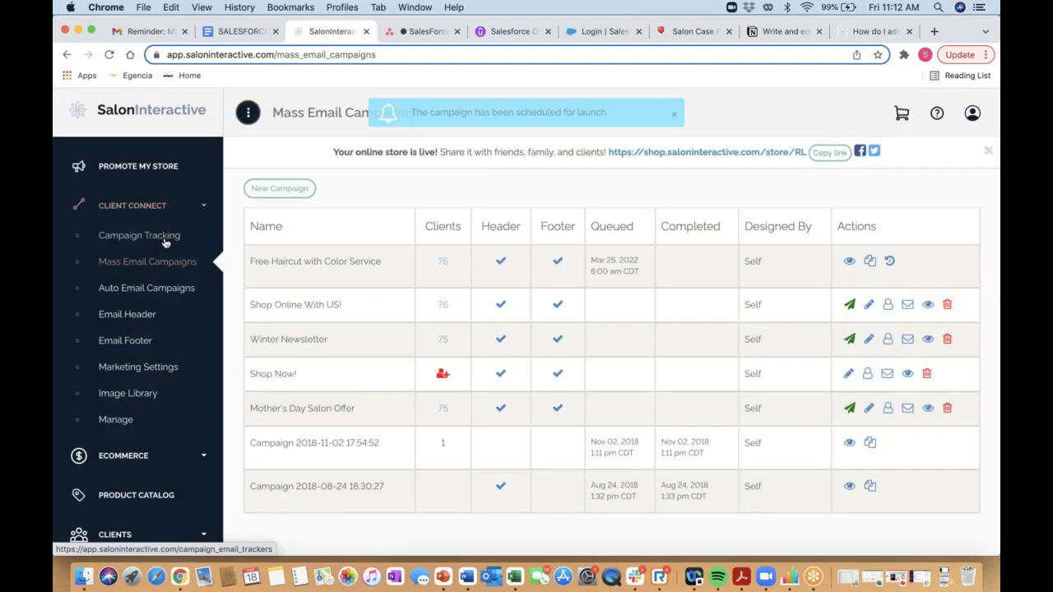
left_click(140, 236)
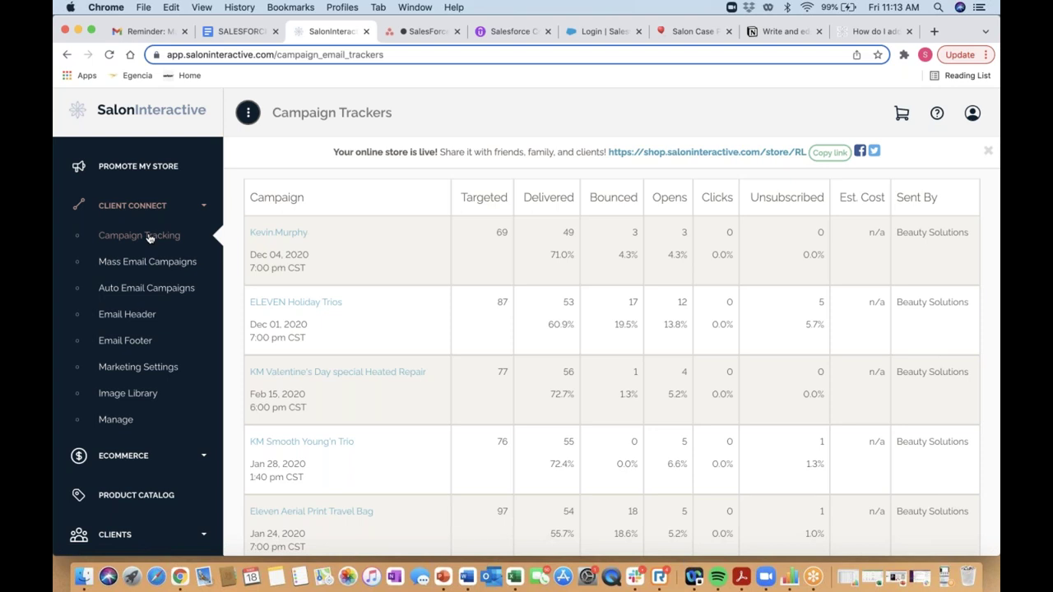
left_click(278, 234)
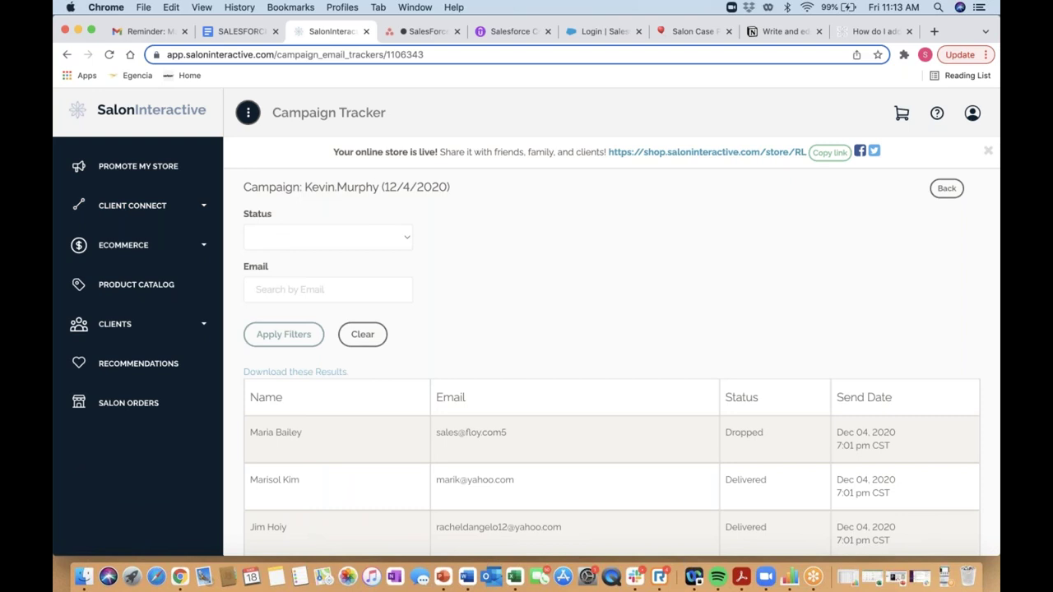
scroll(612, 323, "down", 2)
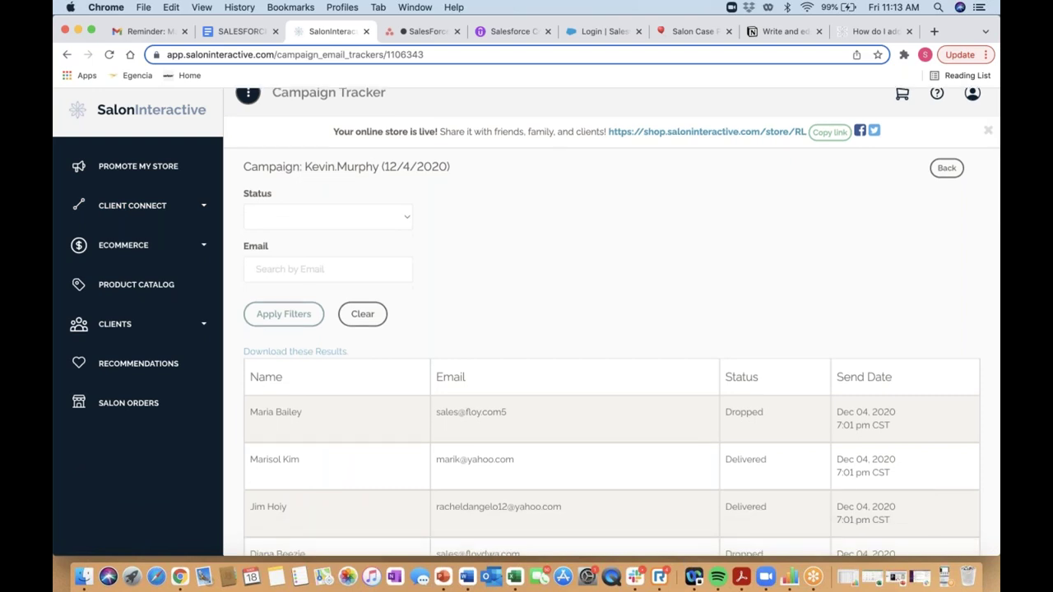
scroll(612, 321, "down", 2)
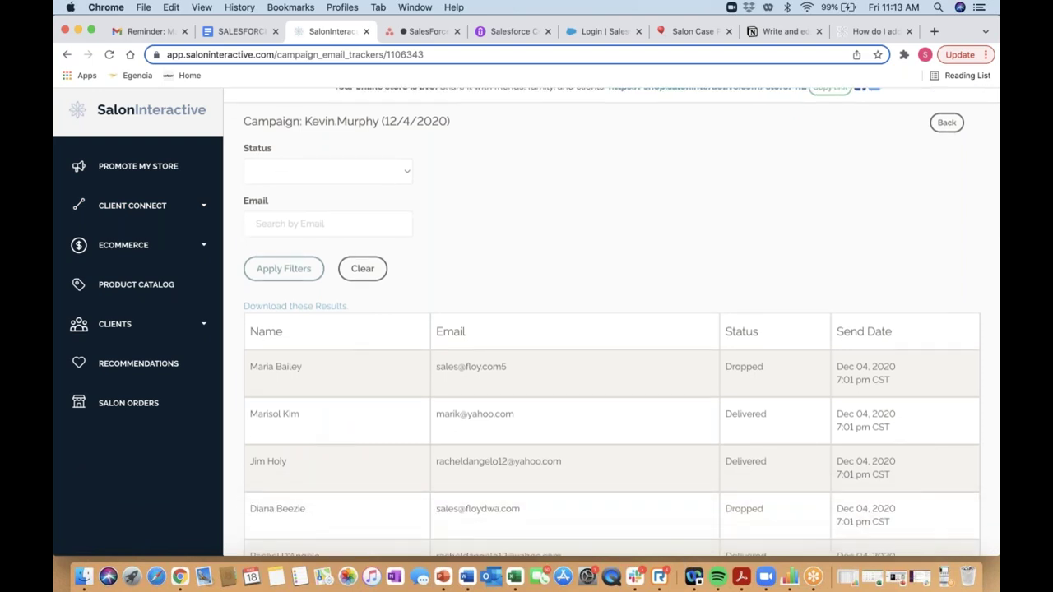
scroll(612, 321, "down", 10)
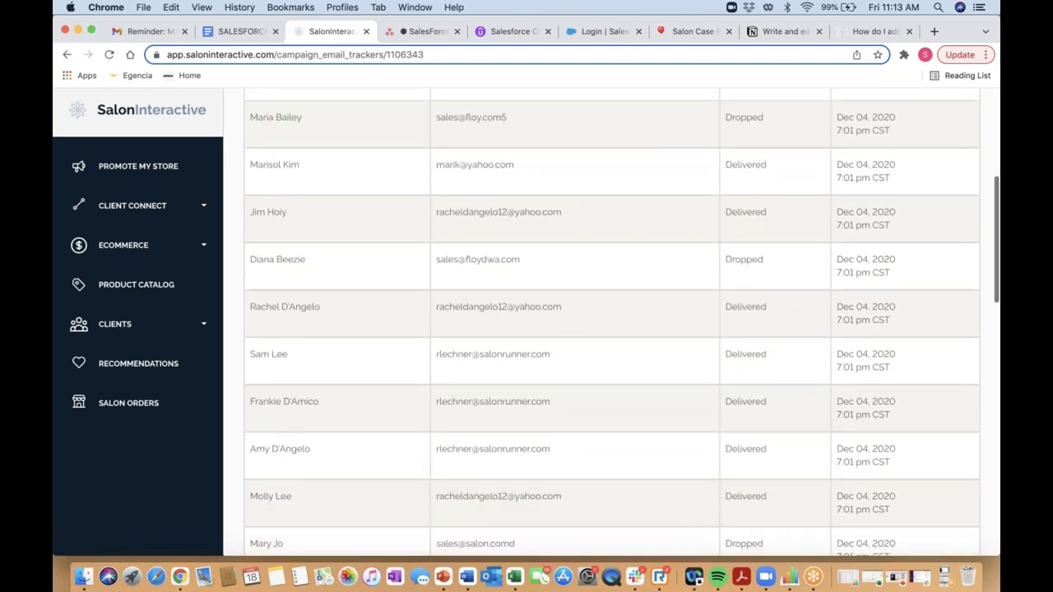
scroll(612, 320, "up", 8)
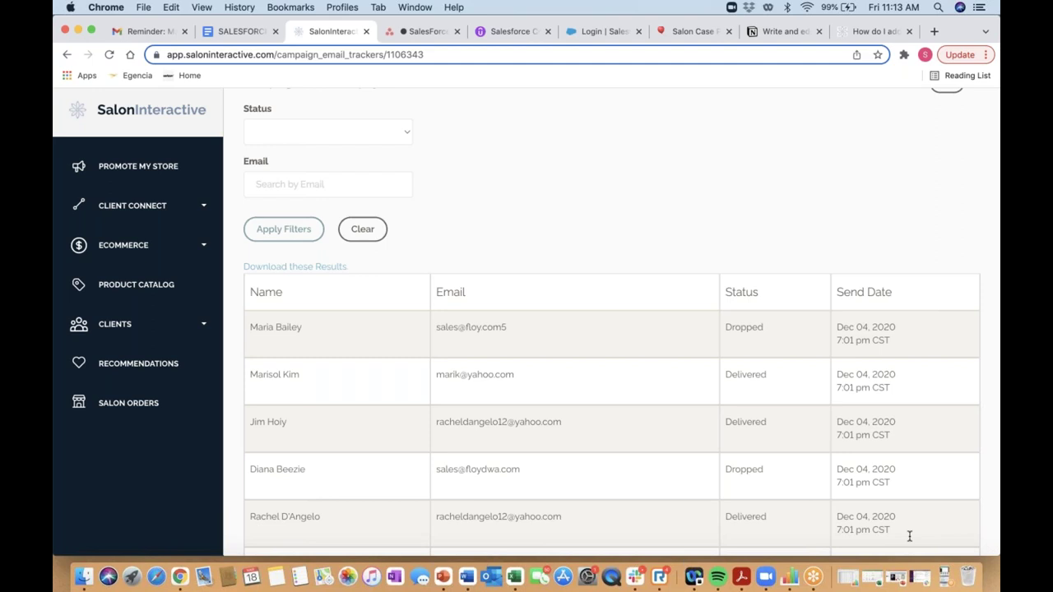
left_click(942, 579)
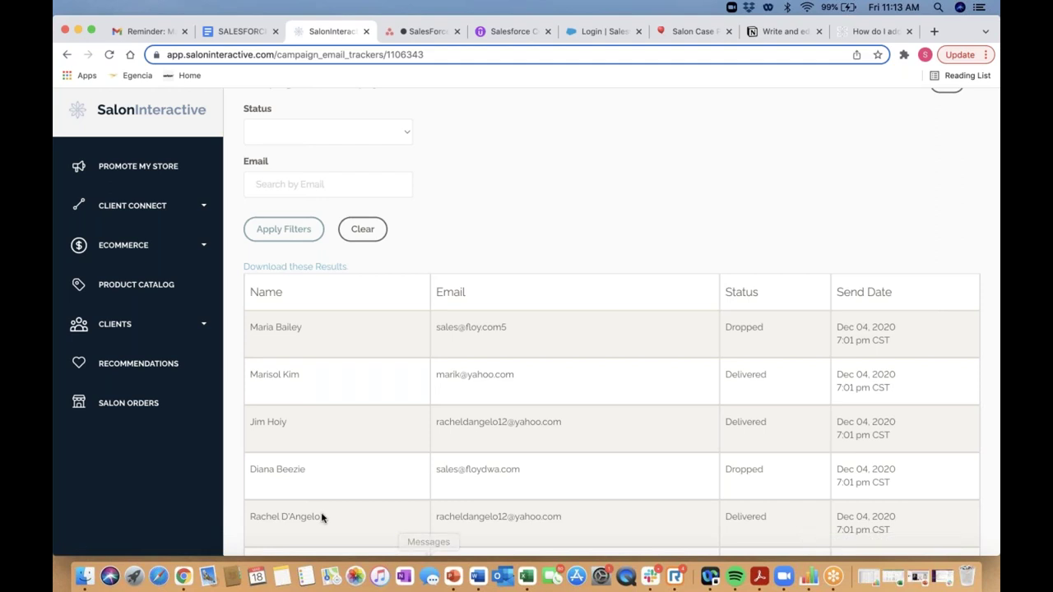
left_click(156, 206)
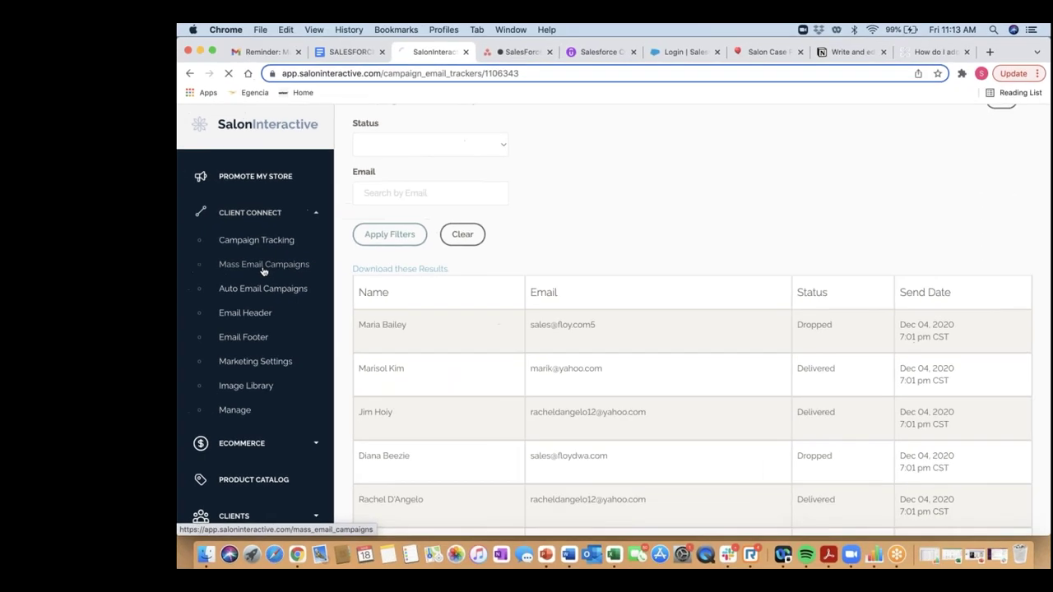
left_click(146, 265)
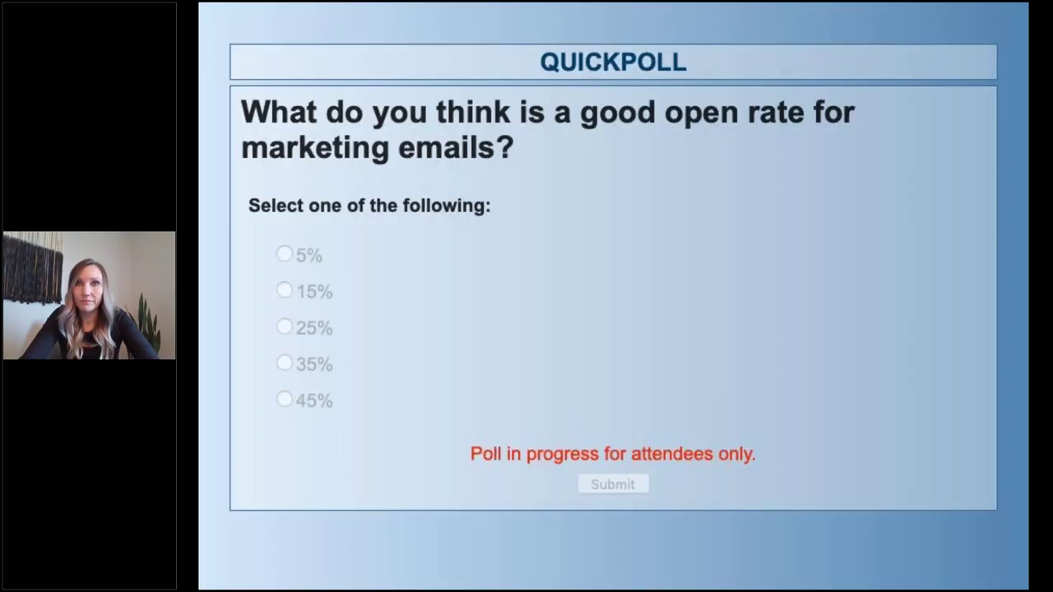